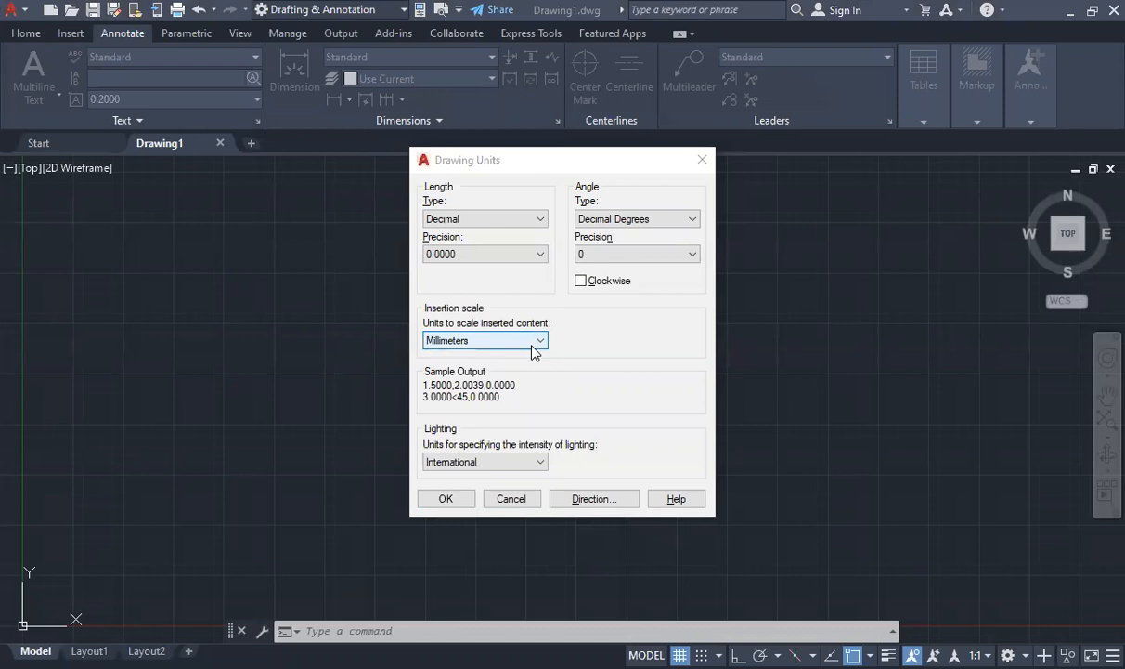
Accept the drawing units with decimal length, 0.0000 precision and Millimeters as the insertion scale.
{"action": "left_click", "coordinate": [450, 505]}
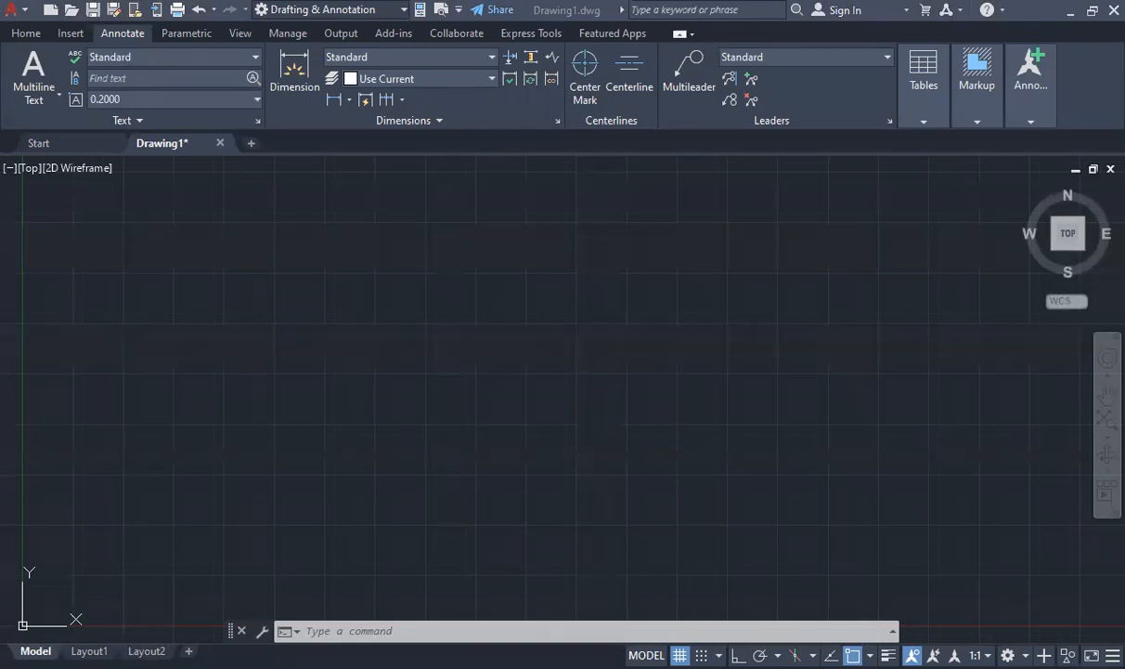
{"action": "left_click", "coordinate": [430, 295]}
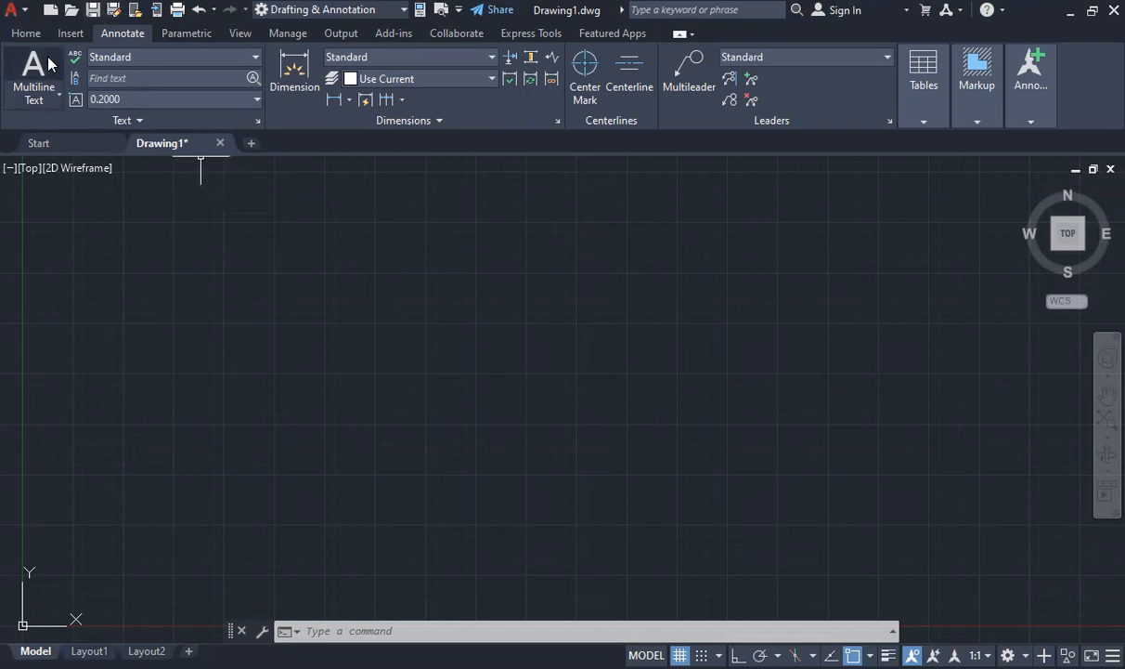
Turn on ortho mode while testing a line, review the object snap modes and cancel the line.
{"action": "left_click", "coordinate": [25, 34]}
{"action": "left_click", "coordinate": [20, 69]}
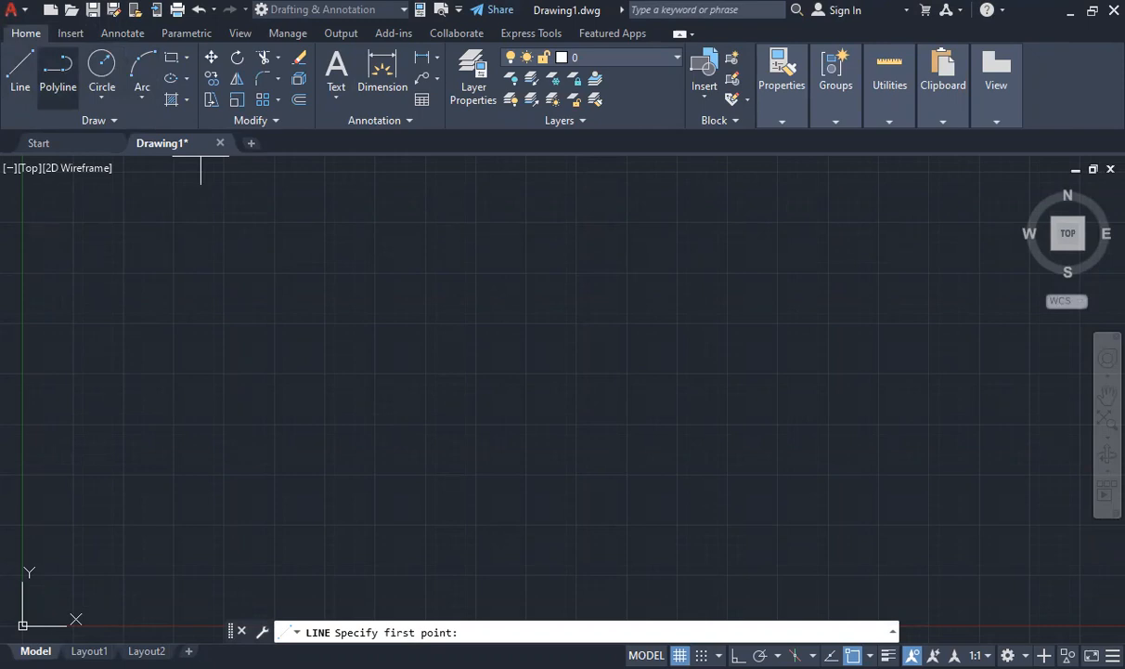
{"action": "left_click", "coordinate": [278, 481]}
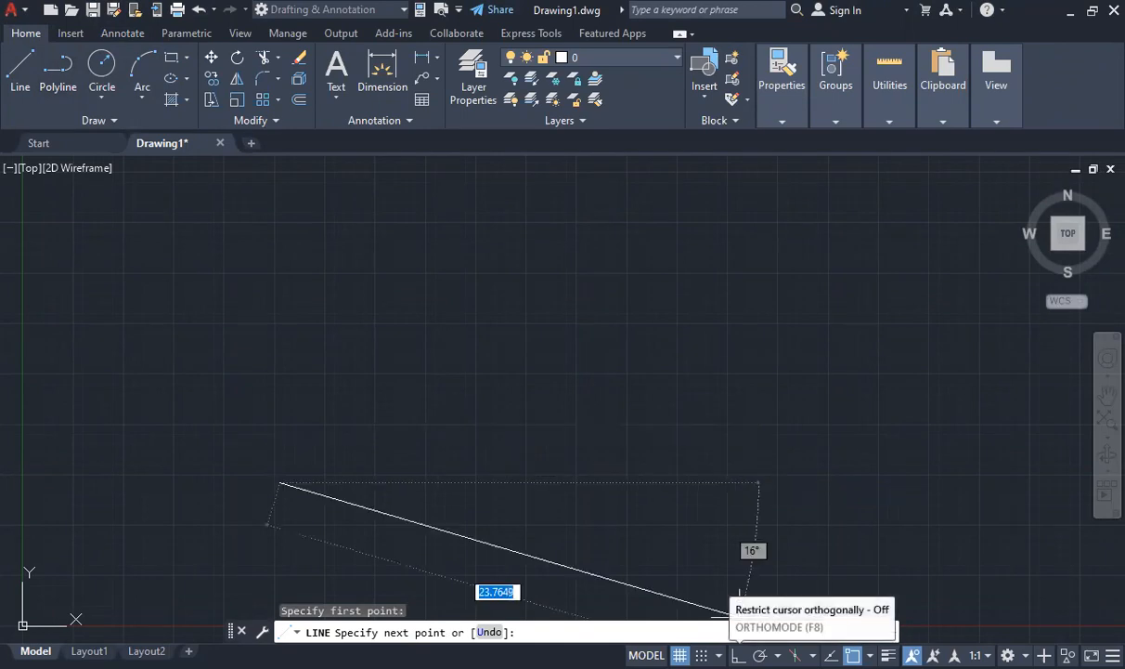
{"action": "left_click", "coordinate": [738, 654]}
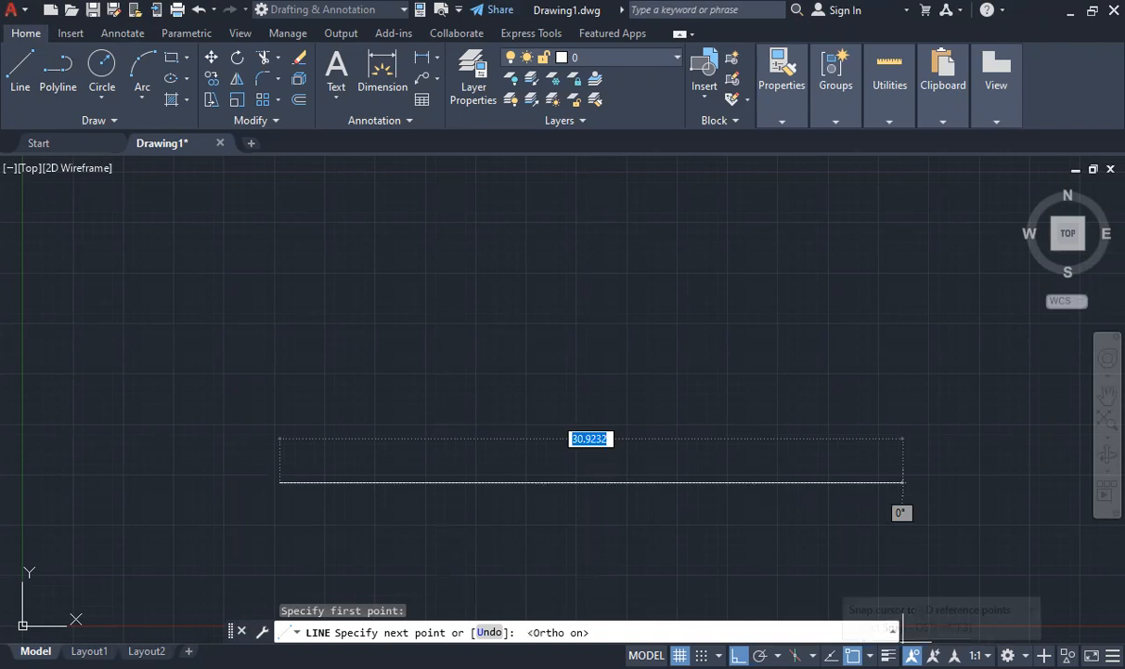
{"action": "left_click", "coordinate": [870, 655]}
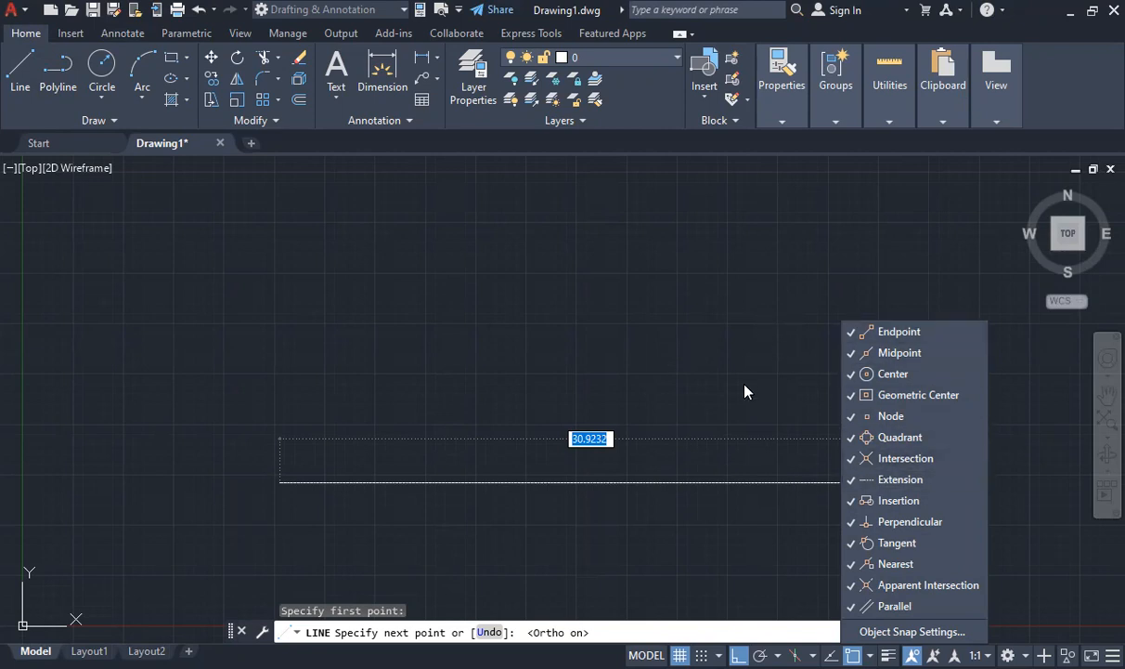
{"action": "key", "text": "Escape"}
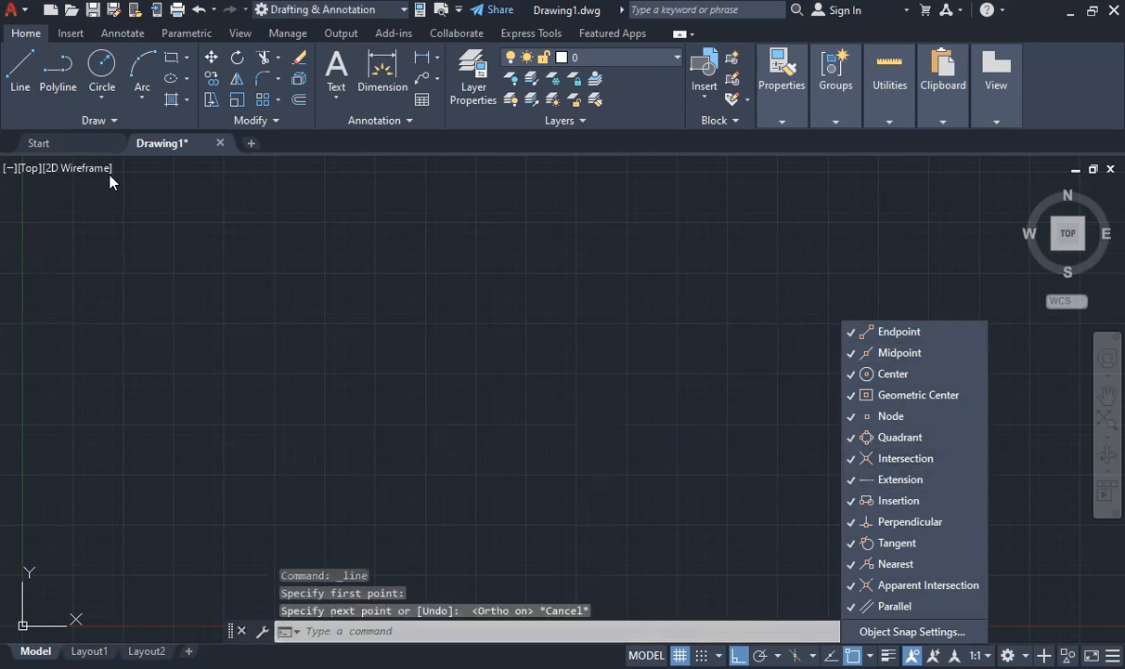
Draw a horizontal line whose length is calculated within the Line command as (75/2)+113.
{"action": "left_click", "coordinate": [17, 70]}
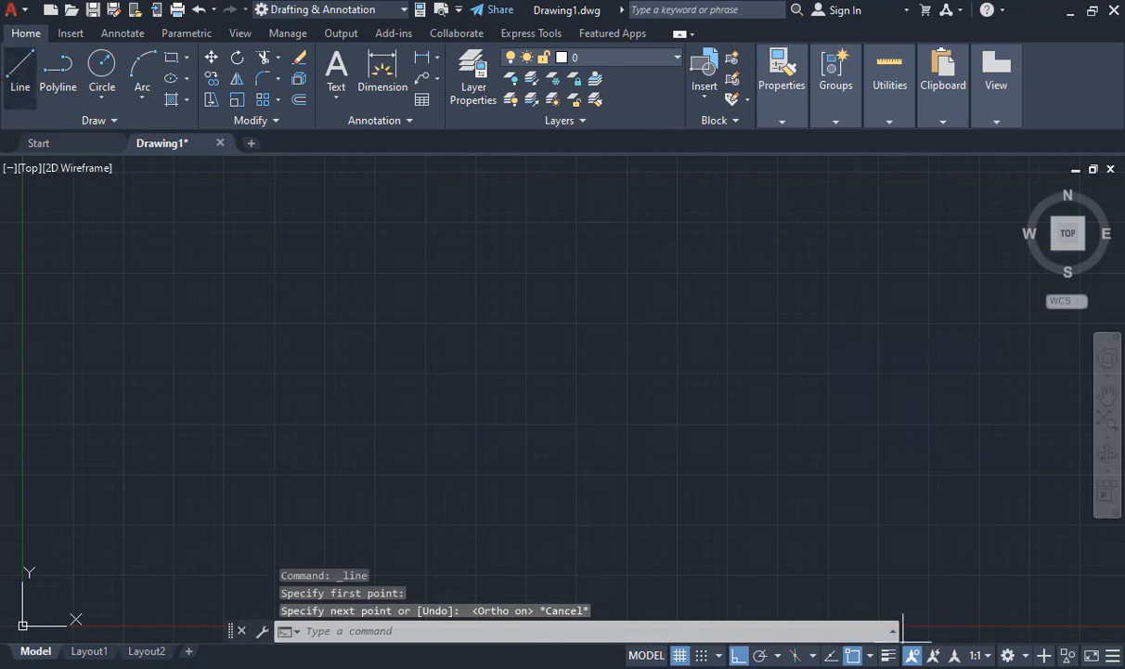
{"action": "left_click", "coordinate": [225, 456]}
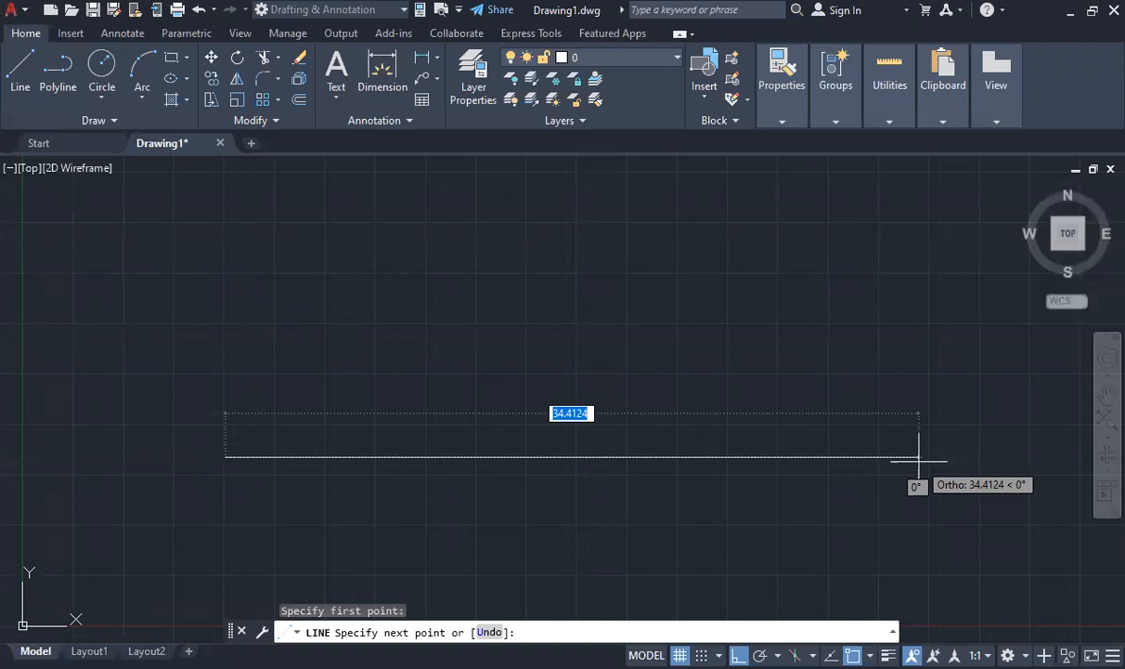
{"action": "type", "text": "'"}
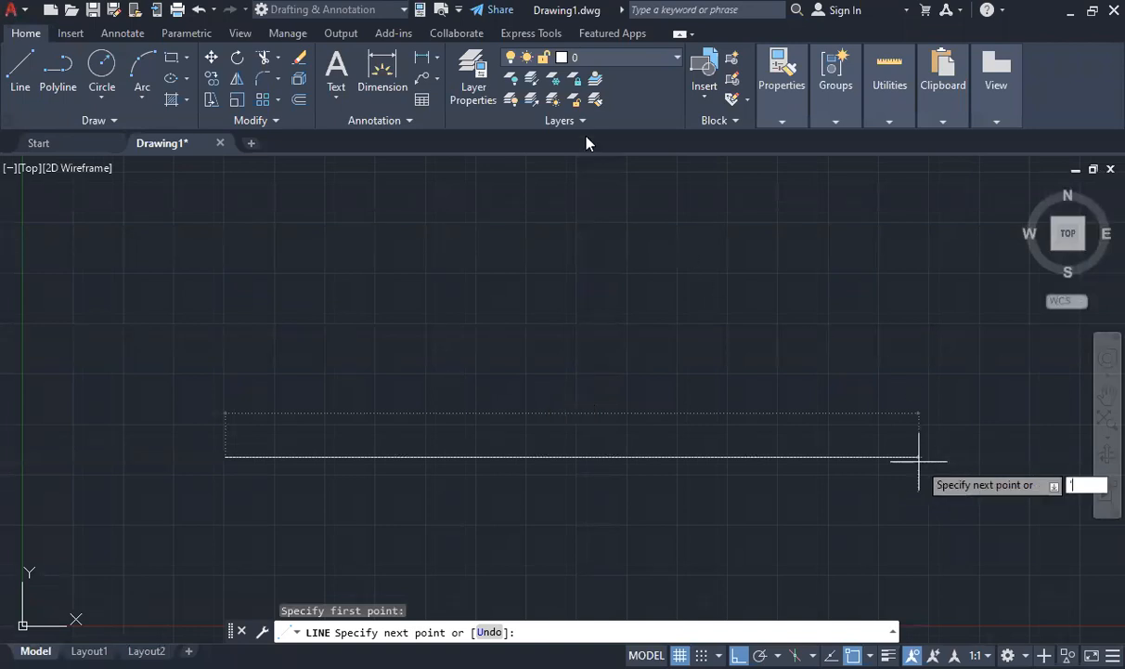
{"action": "type", "text": "cal"}
{"action": "key", "text": "Return"}
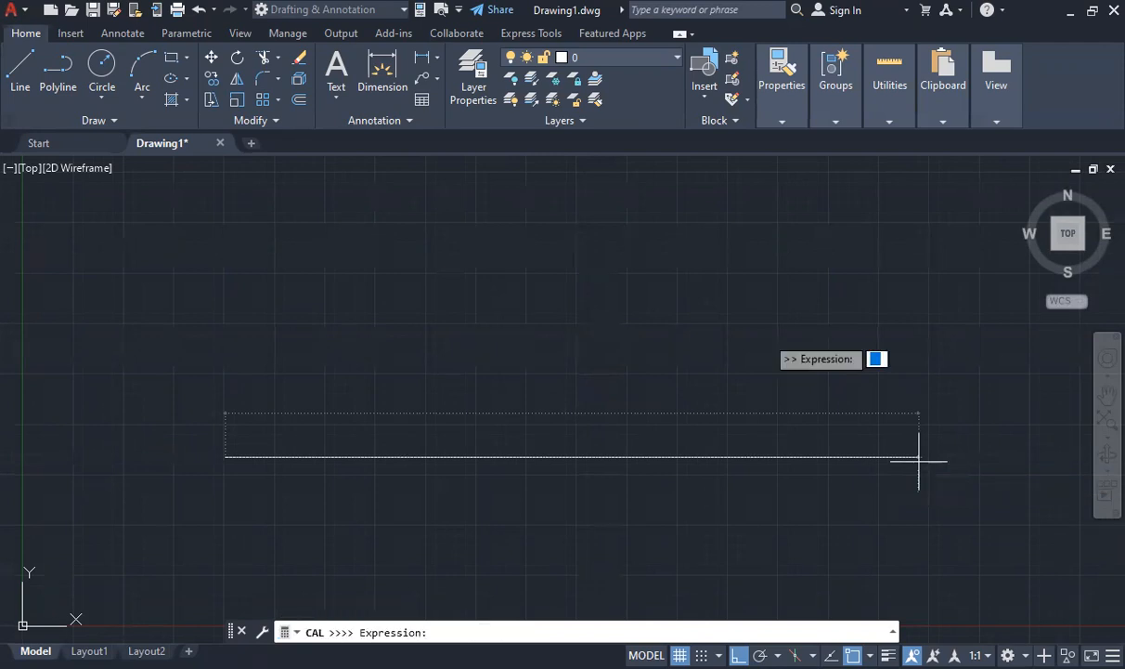
{"action": "key", "text": "F8"}
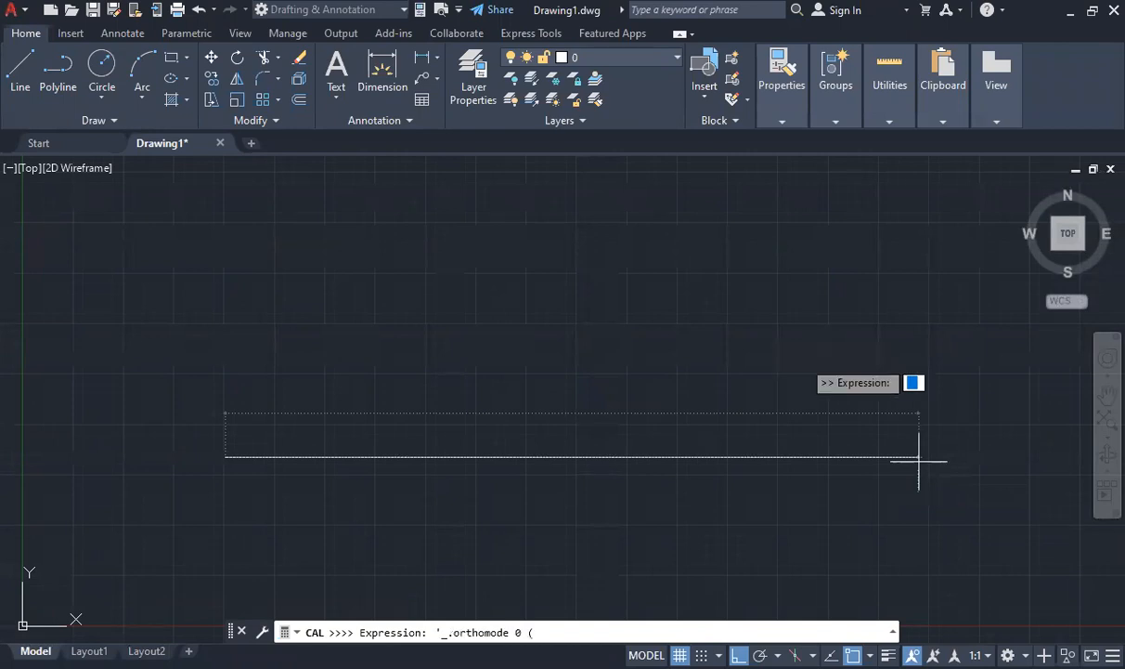
{"action": "type", "text": "(11"}
{"action": "key", "text": "Escape"}
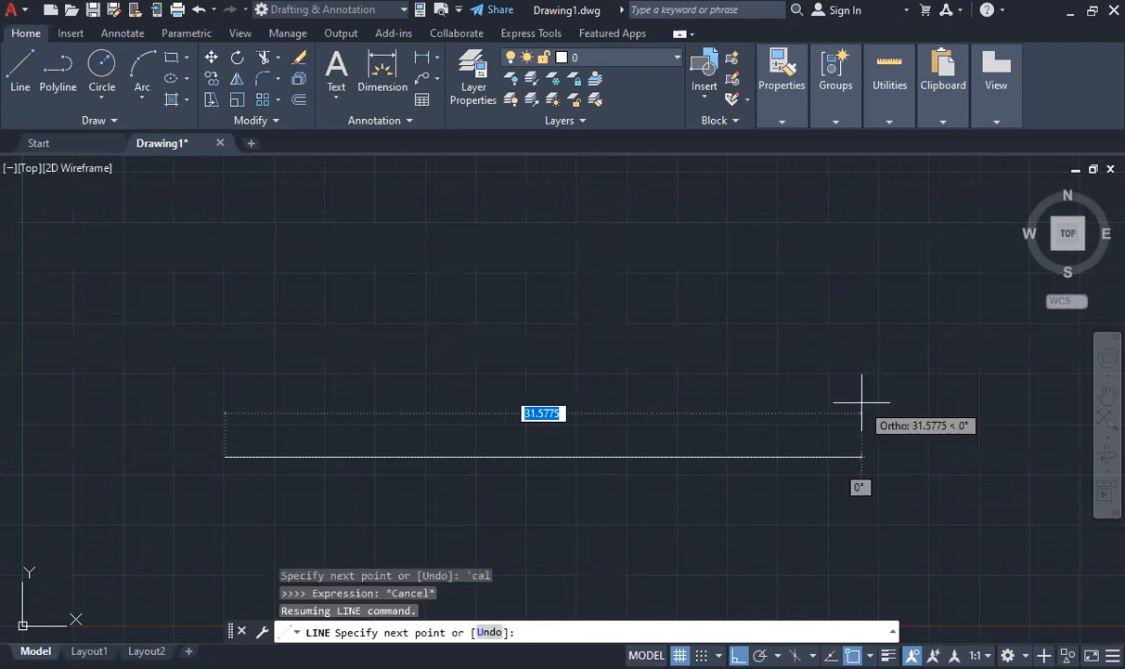
{"action": "type", "text": "'cal"}
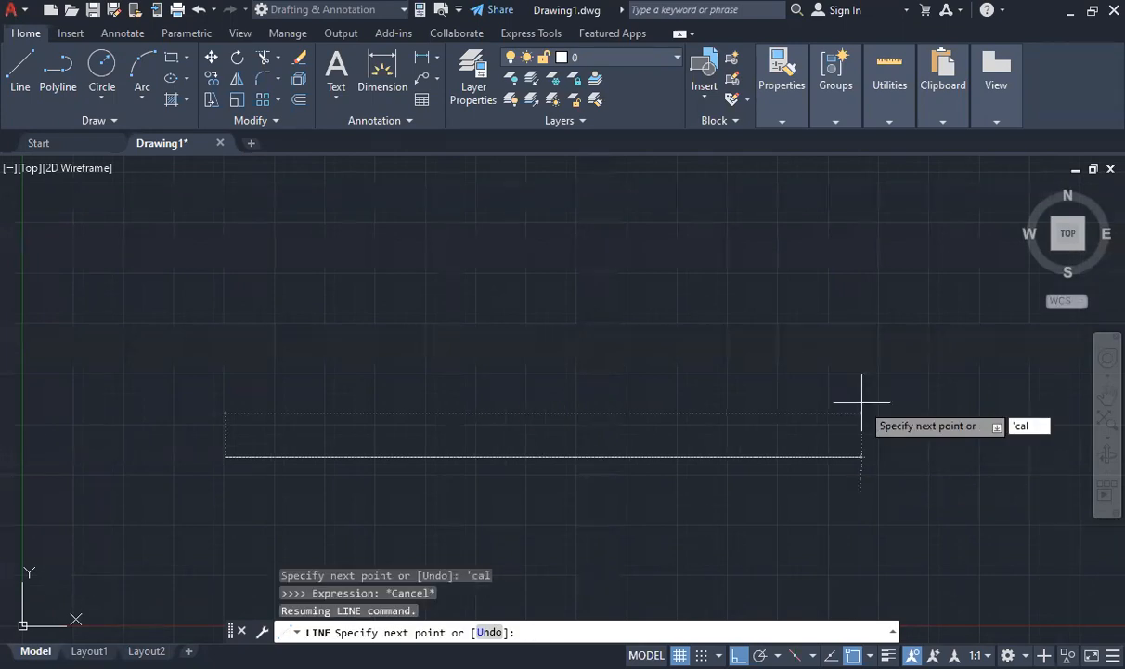
{"action": "key", "text": "Return"}
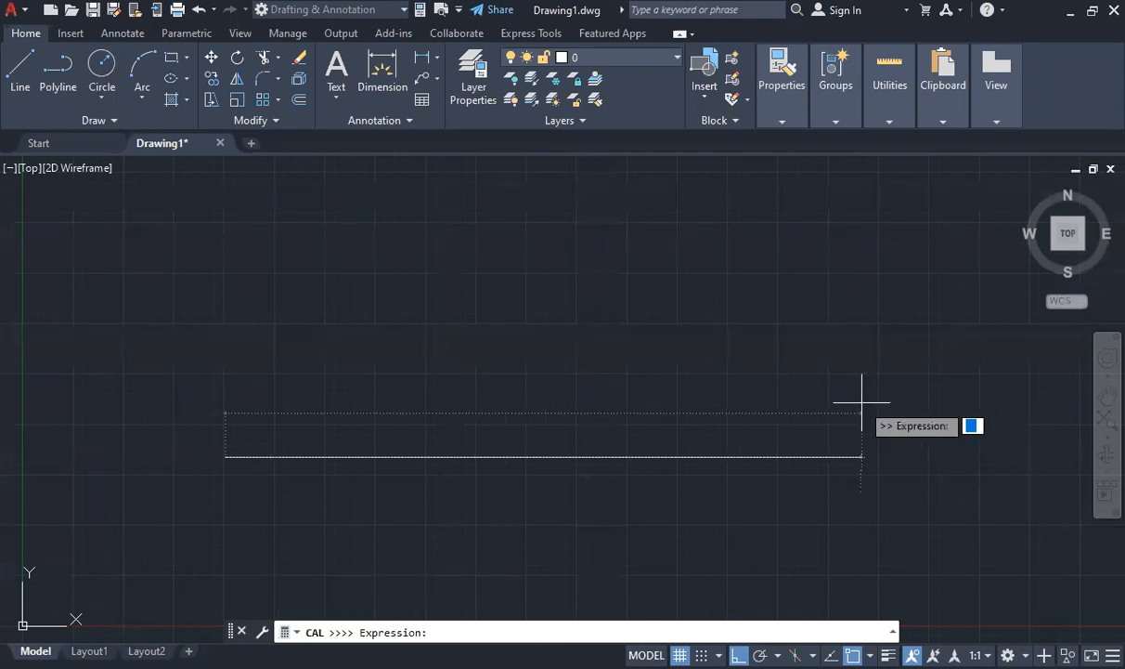
{"action": "type", "text": "(75/2)+113"}
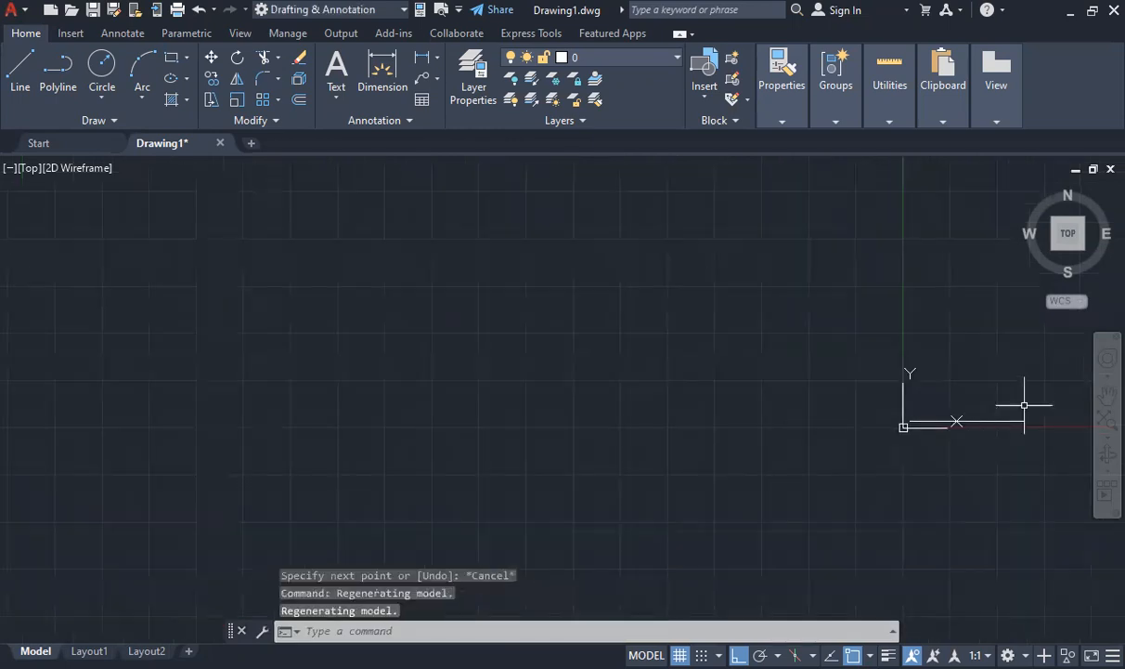
Measure the distance between the two endpoints of the horizontal line.
{"action": "scroll", "coordinate": [1047, 402], "scroll_direction": "up", "scroll_amount": 8}
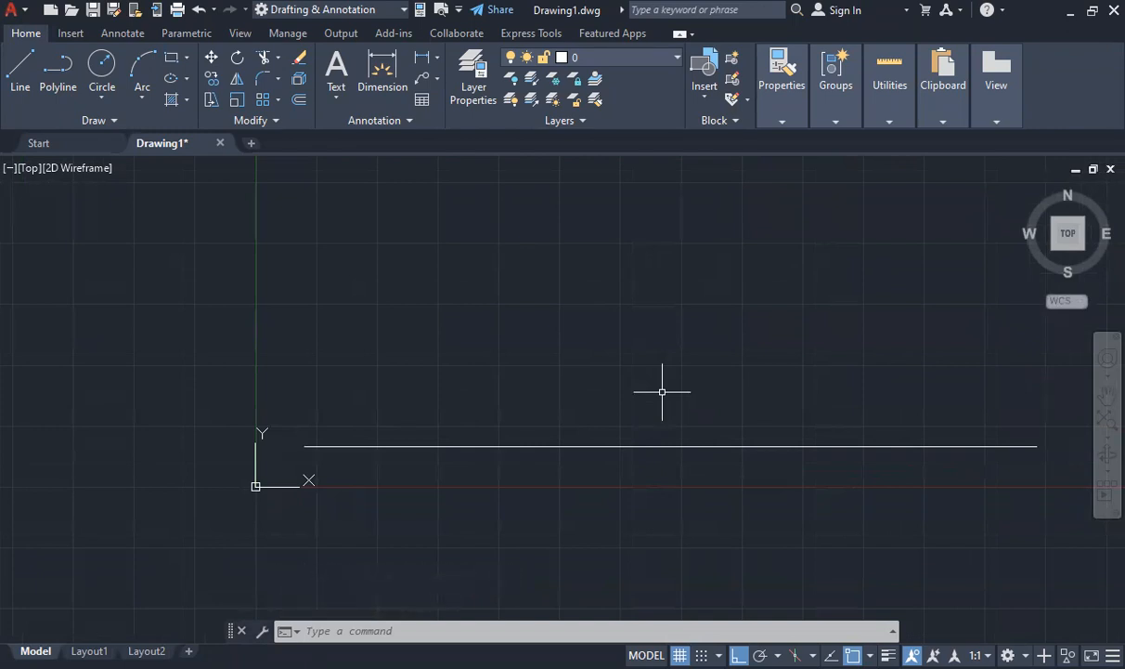
{"action": "left_click", "coordinate": [890, 101]}
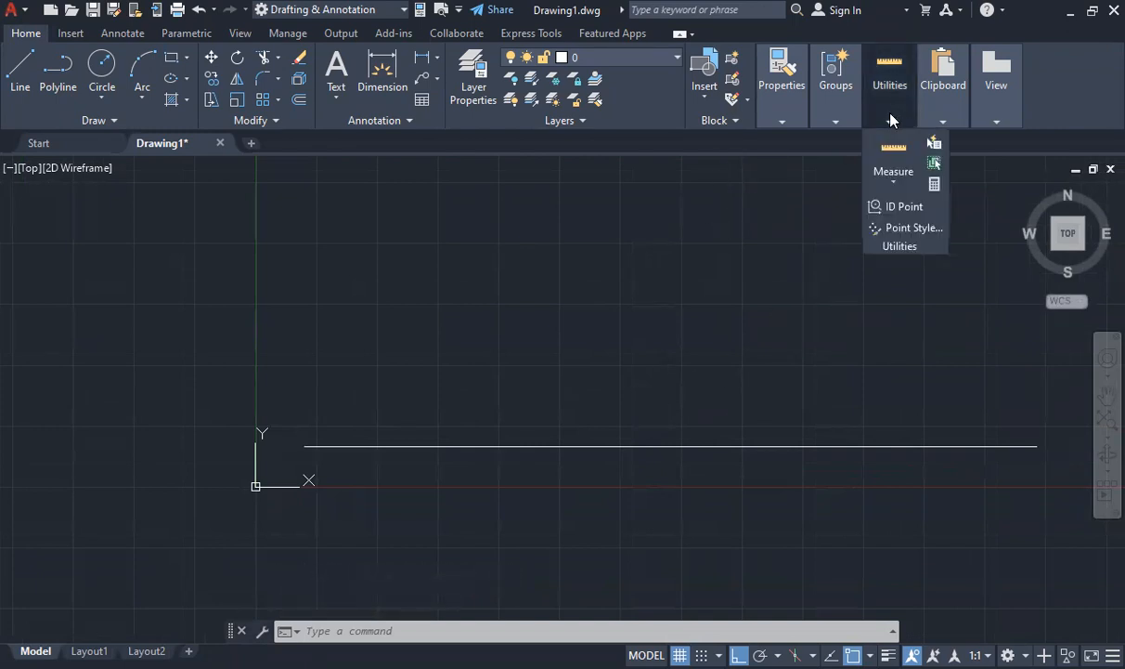
{"action": "left_click", "coordinate": [897, 185]}
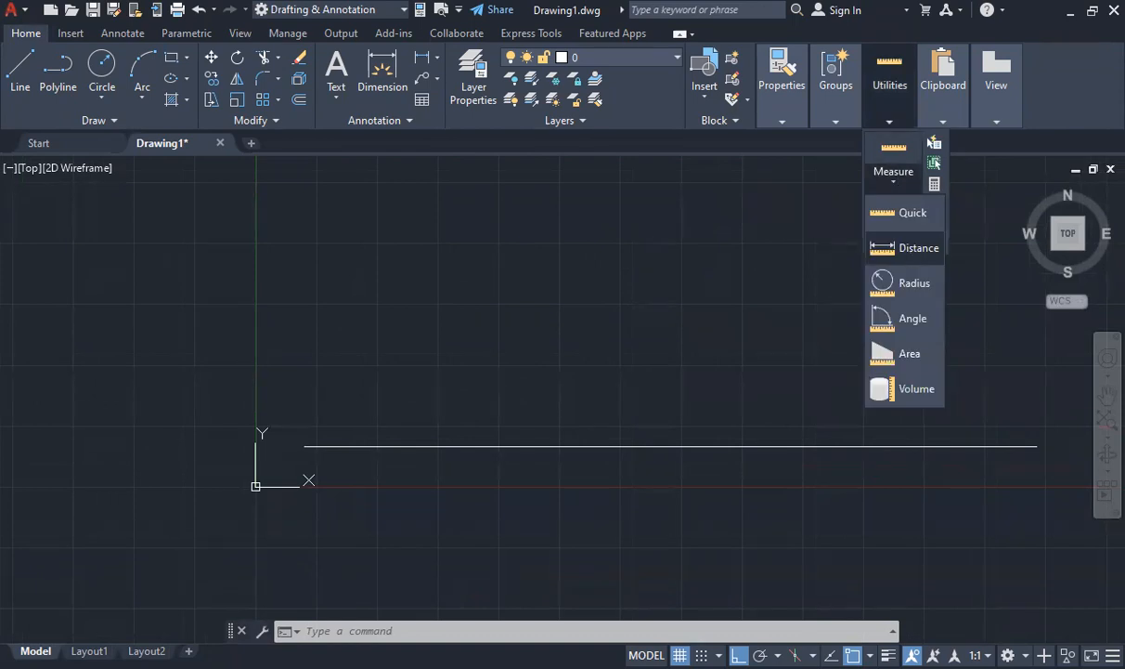
{"action": "left_click", "coordinate": [1037, 446]}
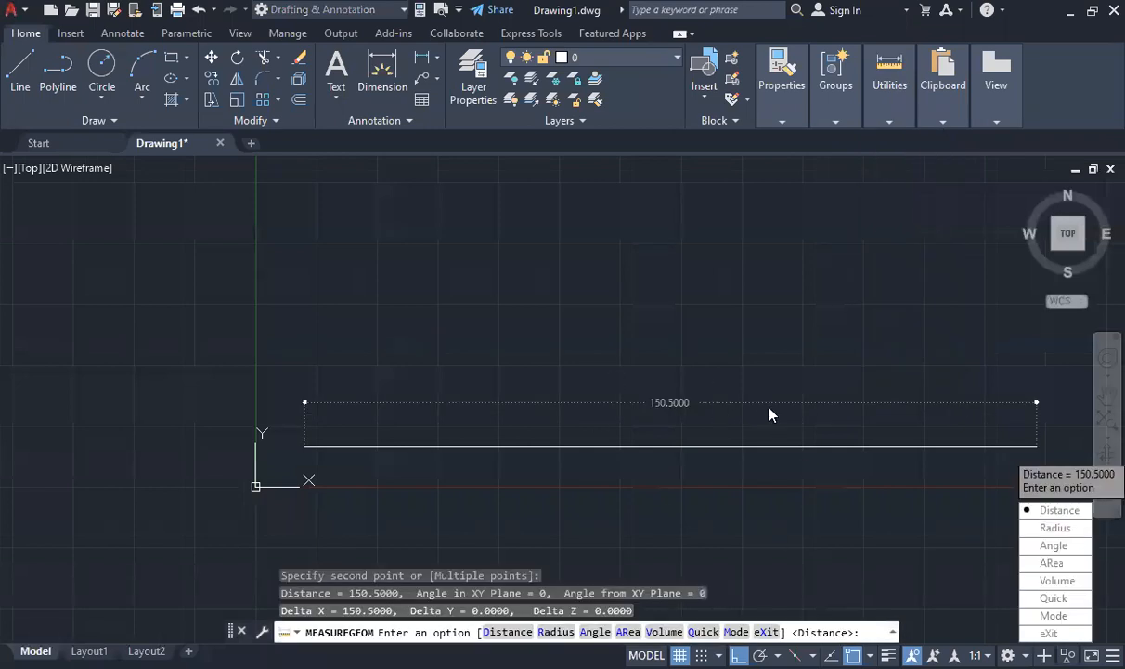
{"action": "key", "text": "Escape"}
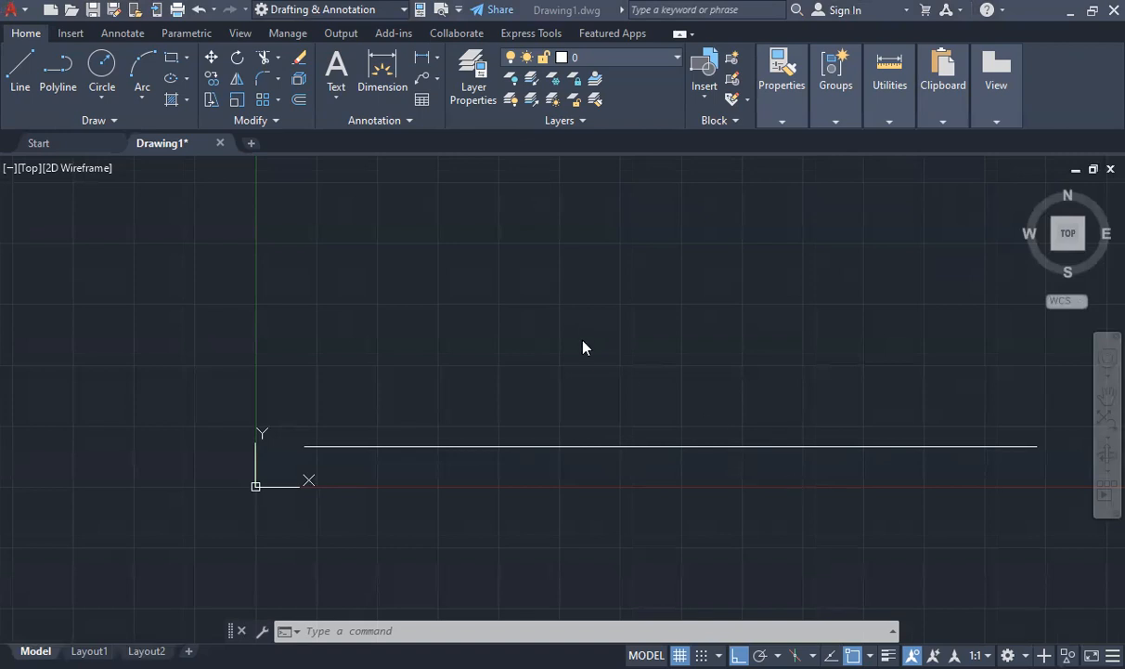
Erase the horizontal line from the drawing.
{"action": "left_click", "coordinate": [672, 447]}
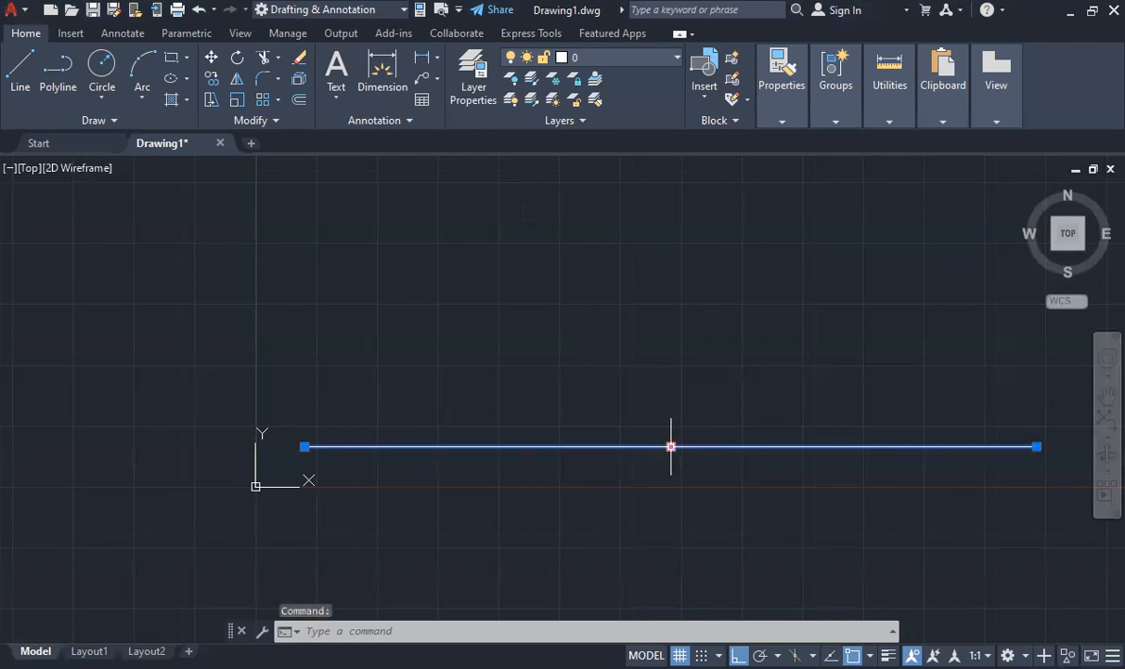
{"action": "key", "text": "Delete"}
Review the drawing units again and accept them with Millimeters as the insertion scale.
{"action": "type", "text": "UNITS"}
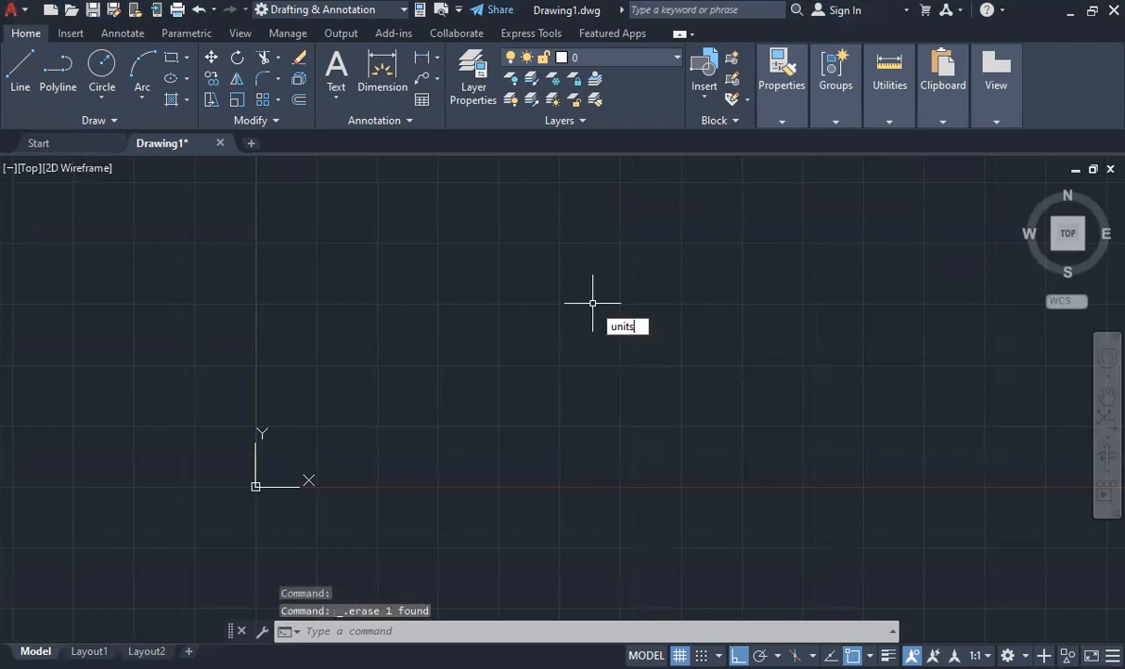
{"action": "key", "text": "Return"}
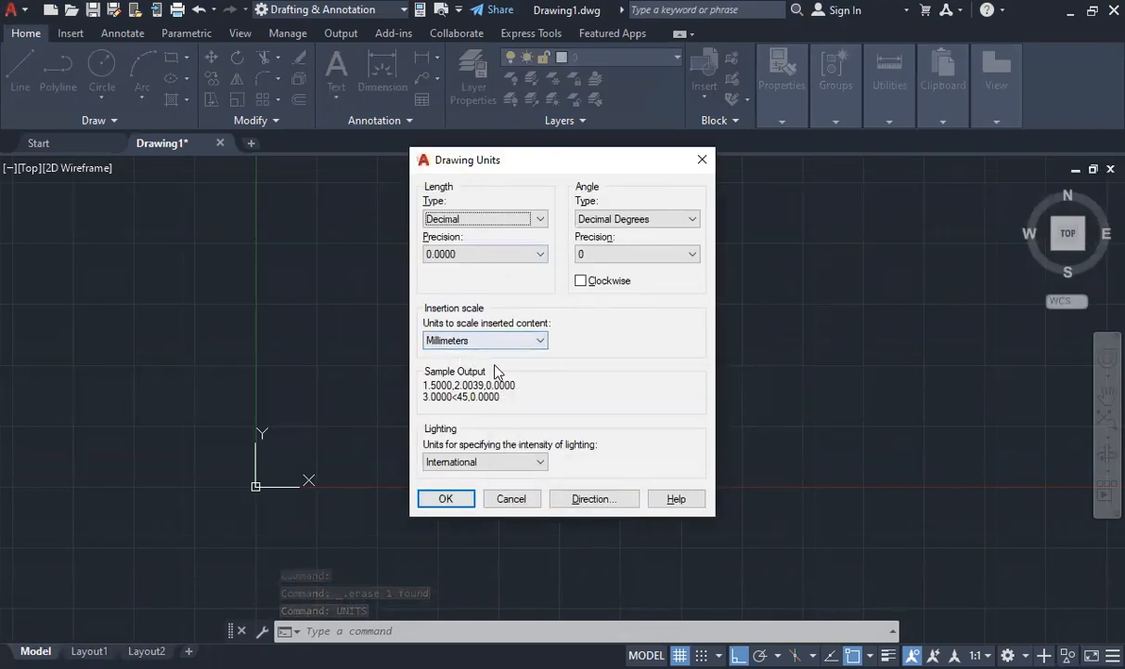
{"action": "left_click", "coordinate": [455, 506]}
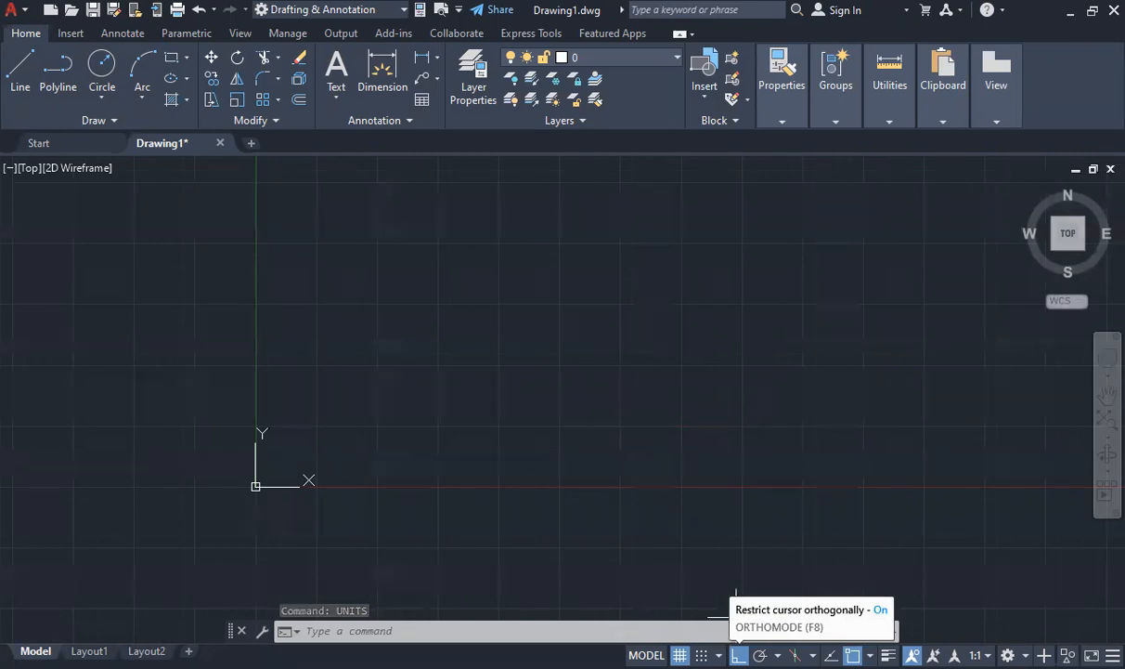
Review the list of object snap modes and close it without changing any.
{"action": "key", "text": "F3"}
{"action": "left_click", "coordinate": [870, 656]}
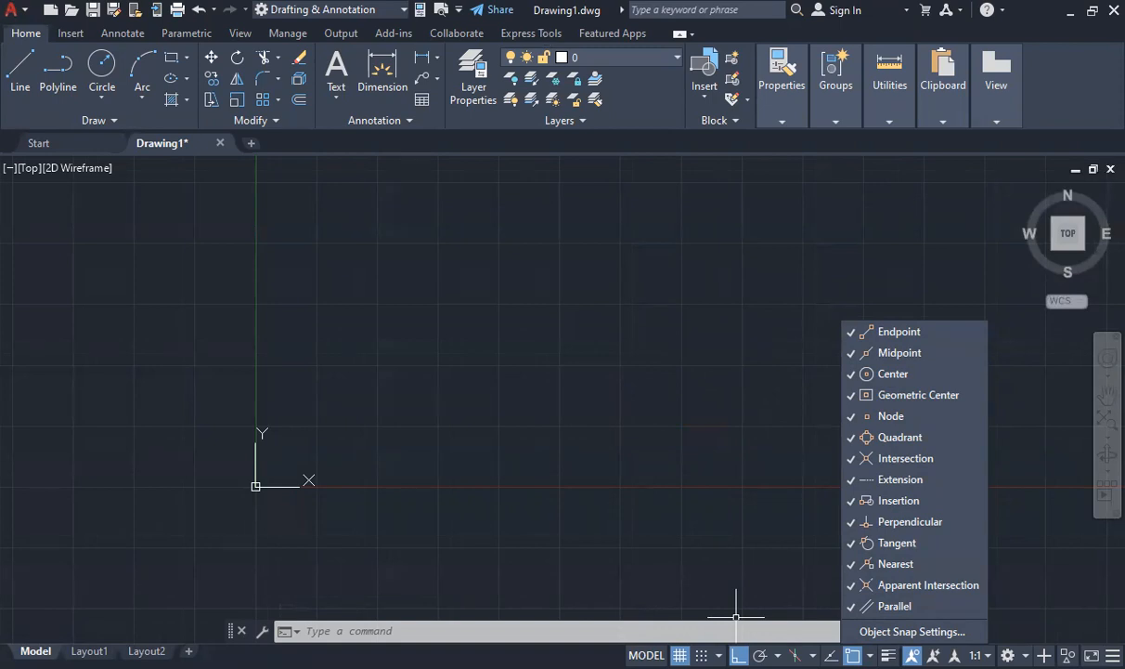
{"action": "left_click", "coordinate": [680, 261]}
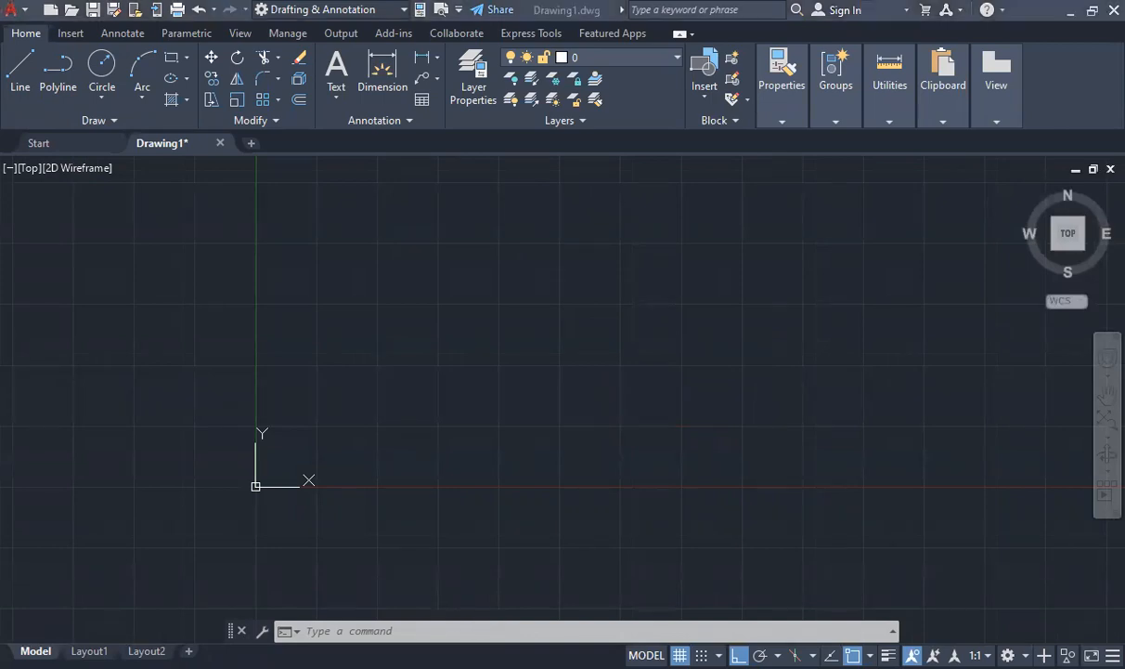
Consult Figure L3 in the handout PDF and draw a horizontal line in AutoCAD with its length calculated as (75/2)+113.
{"action": "key", "text": "alt+Tab"}
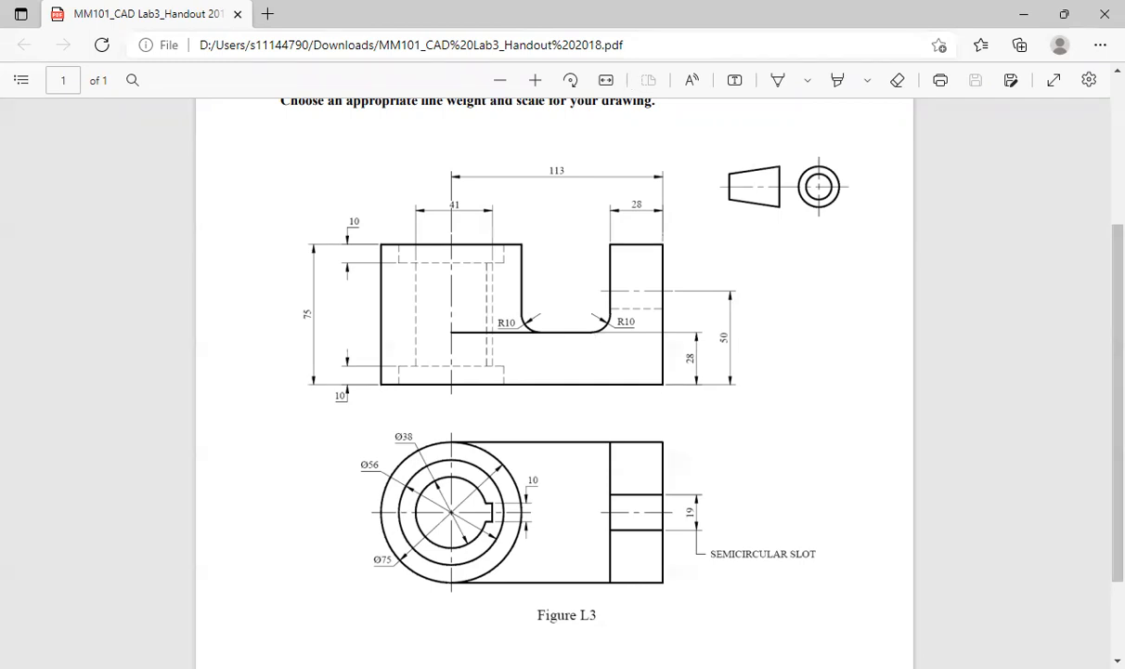
{"action": "key", "text": "alt+Tab"}
{"action": "left_click", "coordinate": [20, 74]}
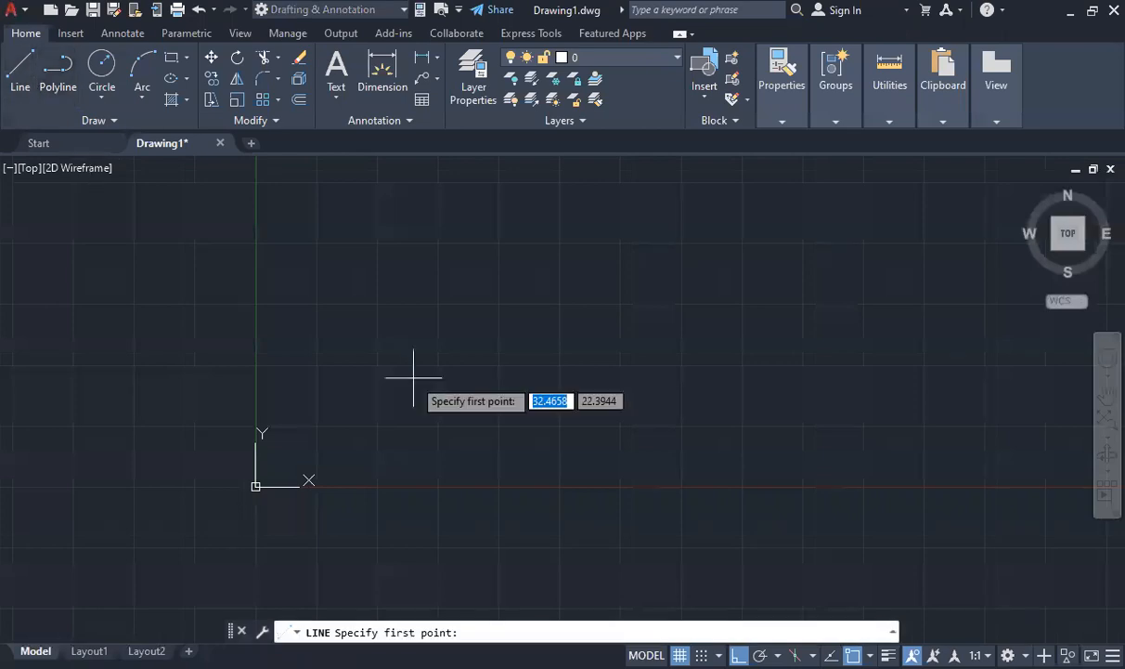
{"action": "left_click", "coordinate": [469, 312]}
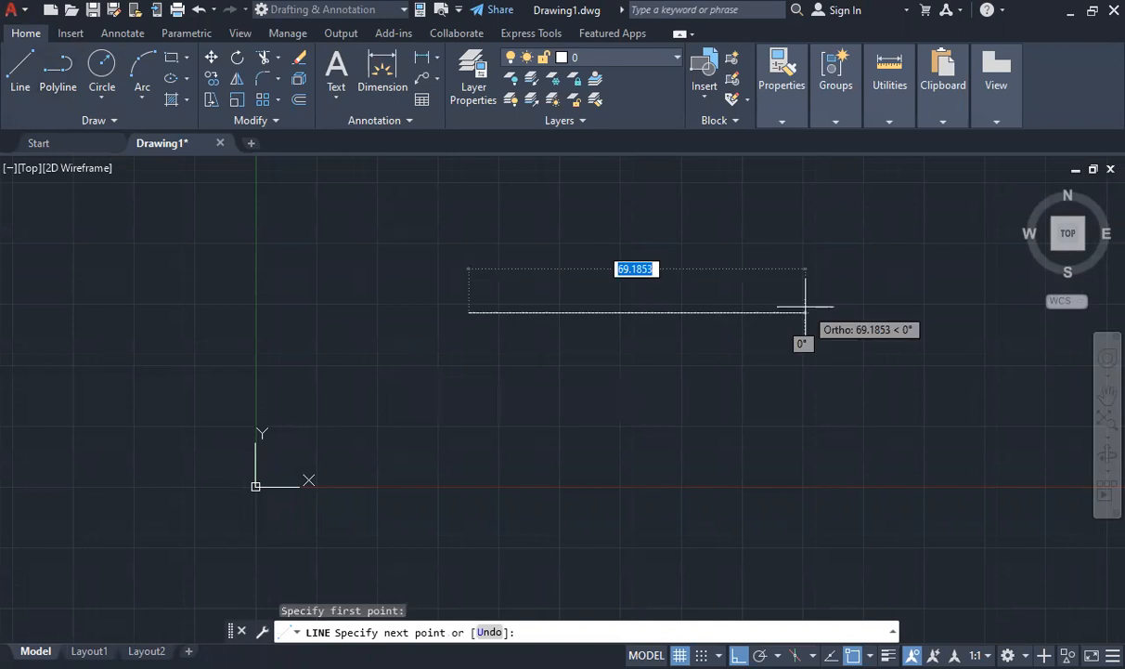
{"action": "type", "text": "'cal"}
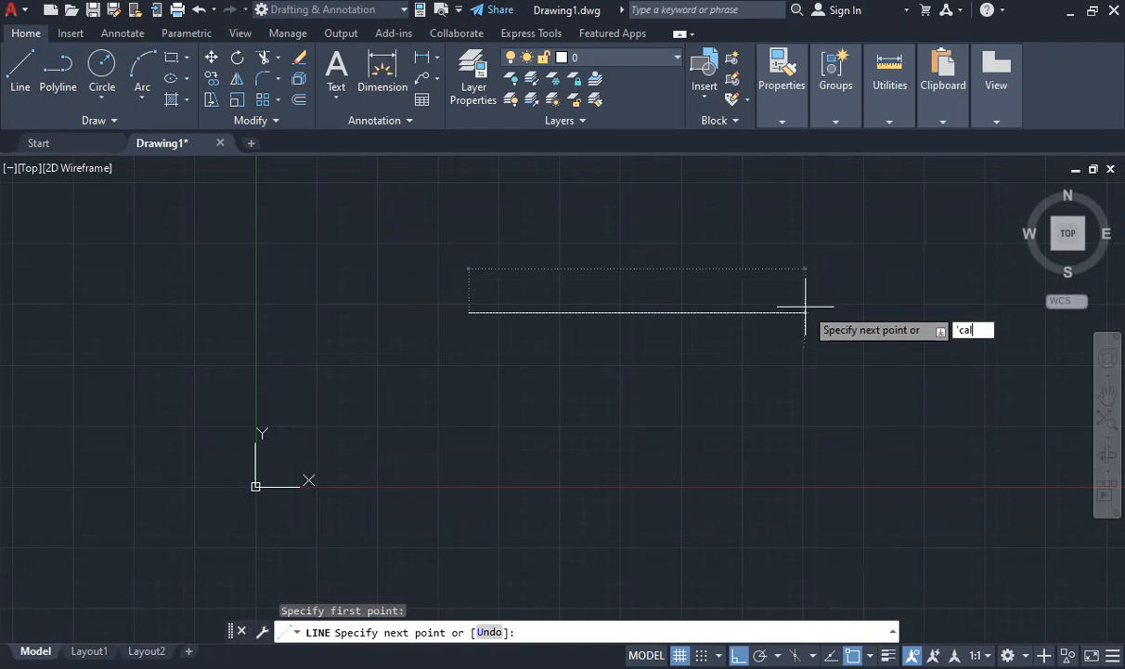
{"action": "key", "text": "Return"}
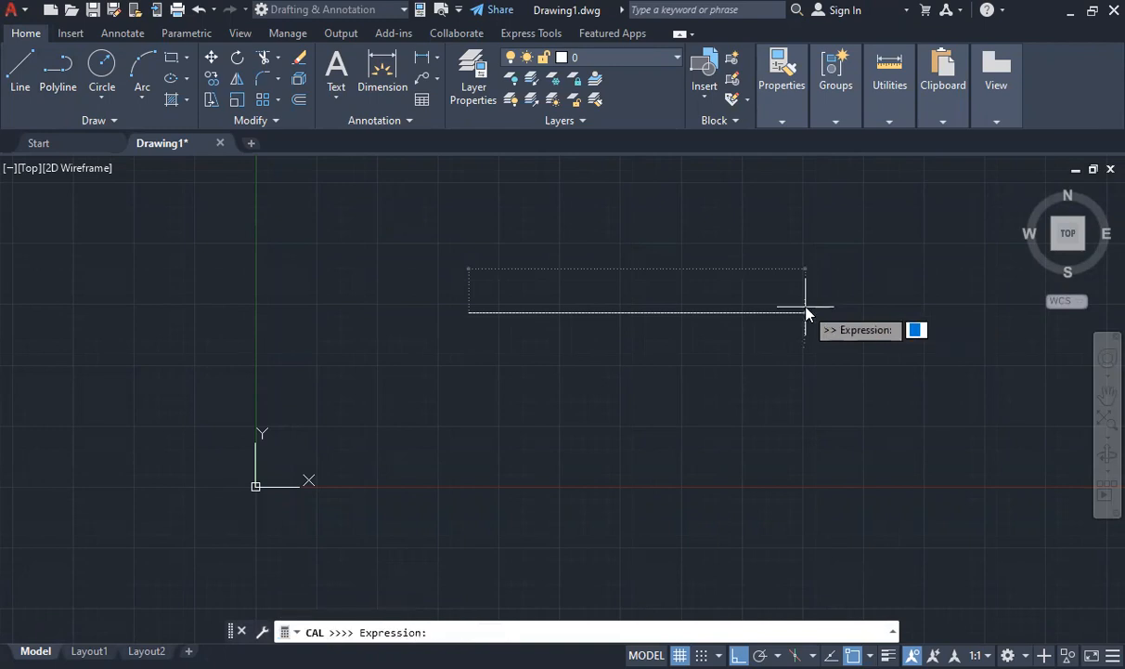
{"action": "type", "text": "(75/2)+113"}
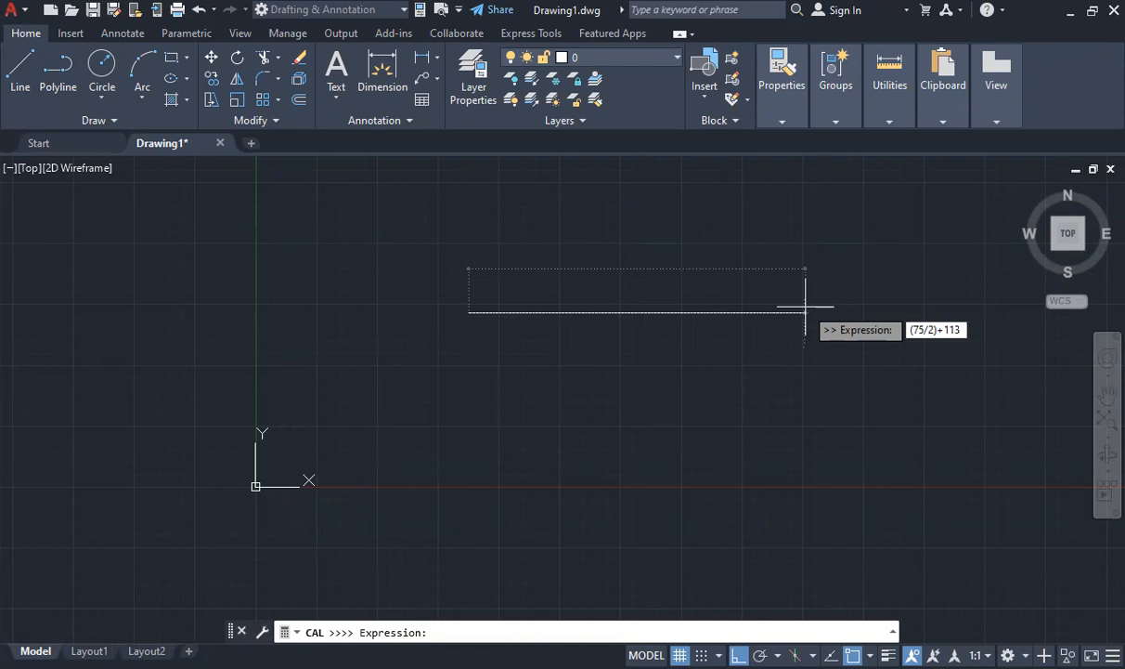
{"action": "key", "text": "Return"}
{"action": "key", "text": "Escape"}
Measure the length of the newly drawn horizontal line and exit the measuring command.
{"action": "scroll", "coordinate": [967, 352], "scroll_direction": "up", "scroll_amount": 3}
{"action": "scroll", "coordinate": [522, 203], "scroll_direction": "down", "scroll_amount": 2}
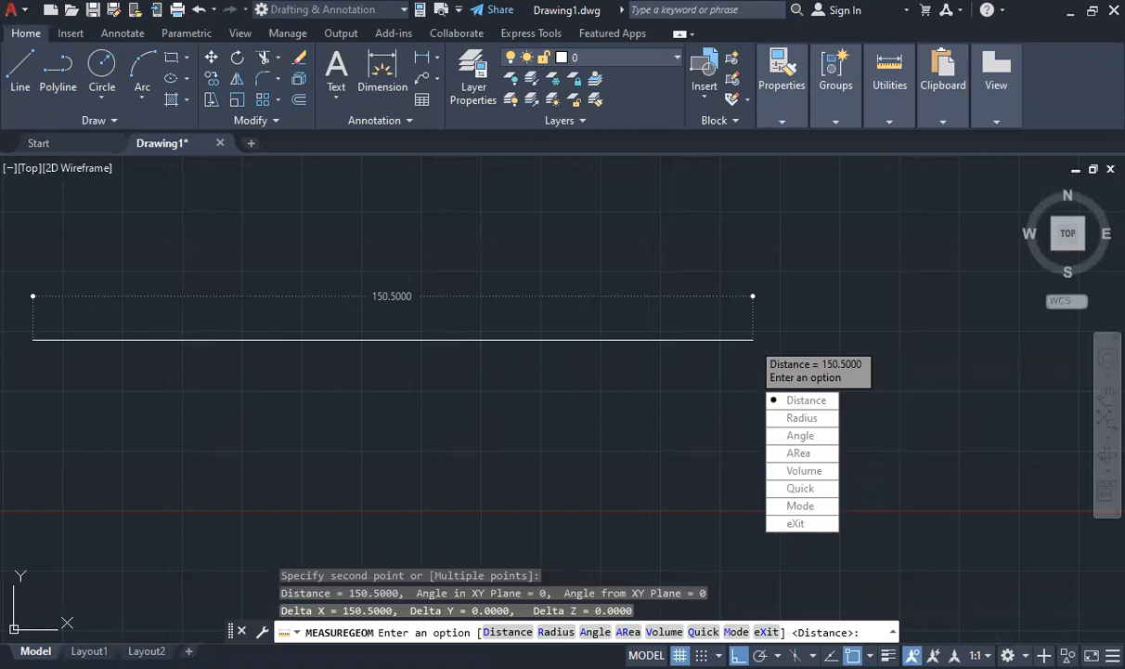
{"action": "key", "text": "Escape"}
{"action": "scroll", "coordinate": [530, 356], "scroll_direction": "down", "scroll_amount": 4}
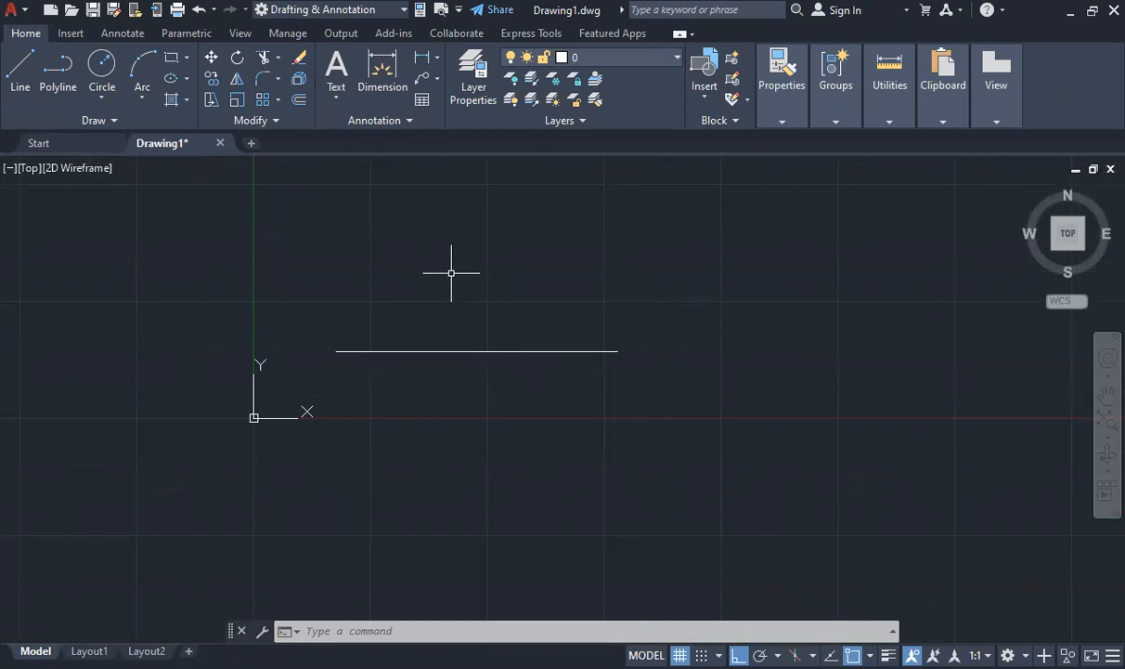
Draw connected lines from the base line's right end, 75 mm straight up and 28 mm to the left.
{"action": "scroll", "coordinate": [446, 294], "scroll_direction": "down", "scroll_amount": 2}
{"action": "scroll", "coordinate": [440, 199], "scroll_direction": "up", "scroll_amount": 2}
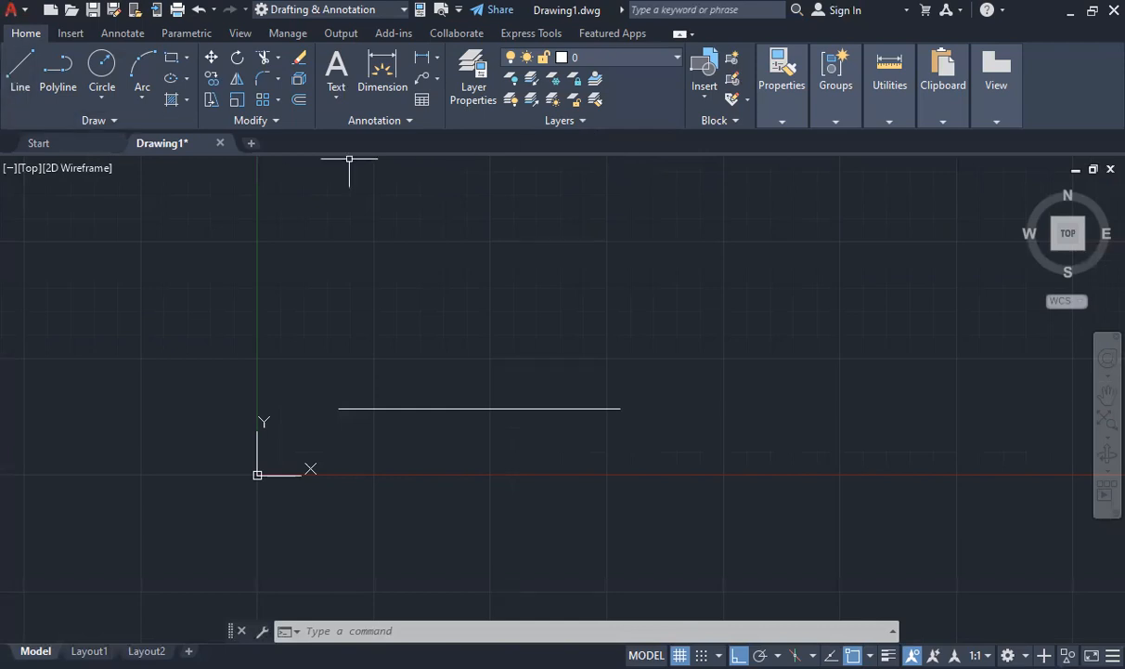
{"action": "type", "text": "l"}
{"action": "key", "text": "Return"}
{"action": "left_click", "coordinate": [620, 408]}
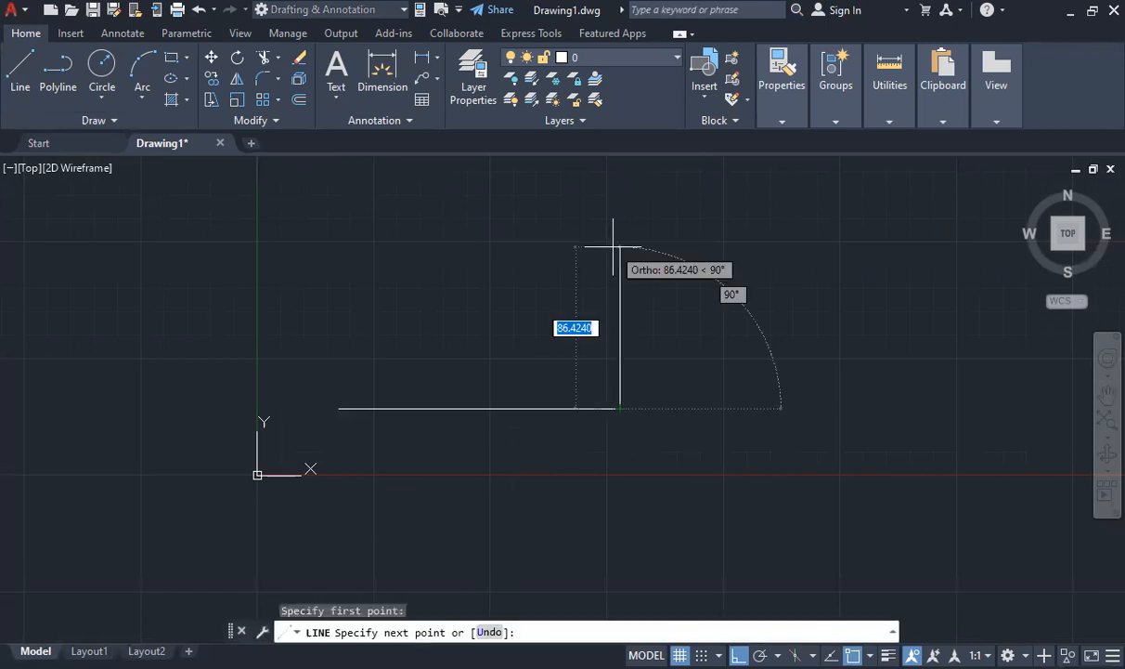
{"action": "type", "text": "75"}
{"action": "key", "text": "Return"}
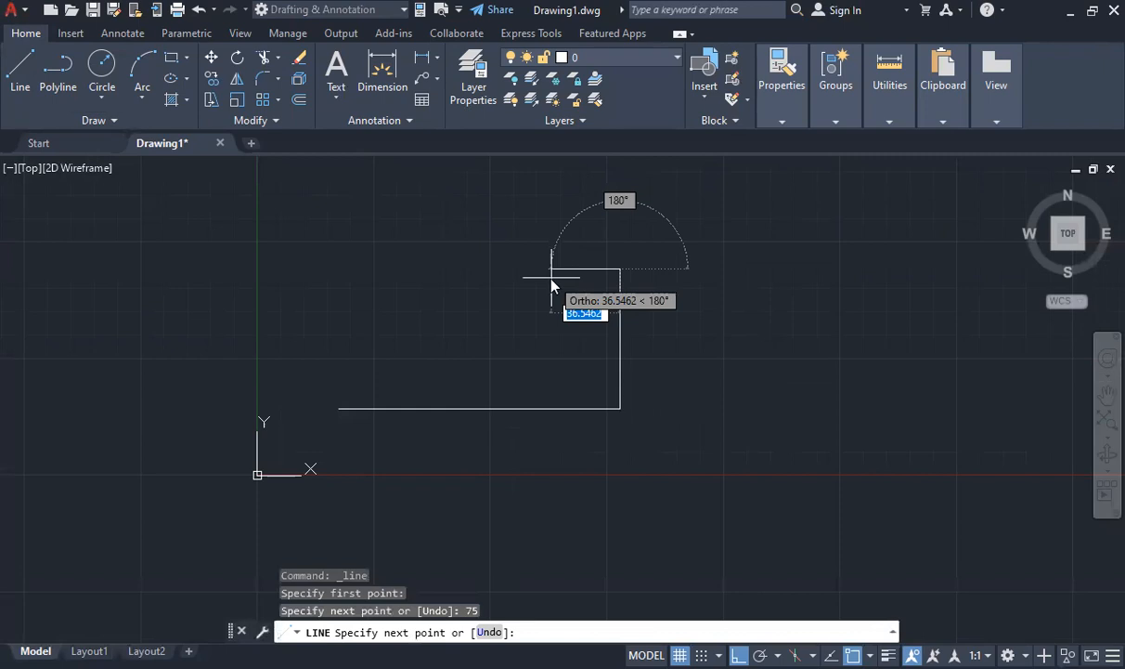
{"action": "type", "text": "28"}
{"action": "key", "text": "Return"}
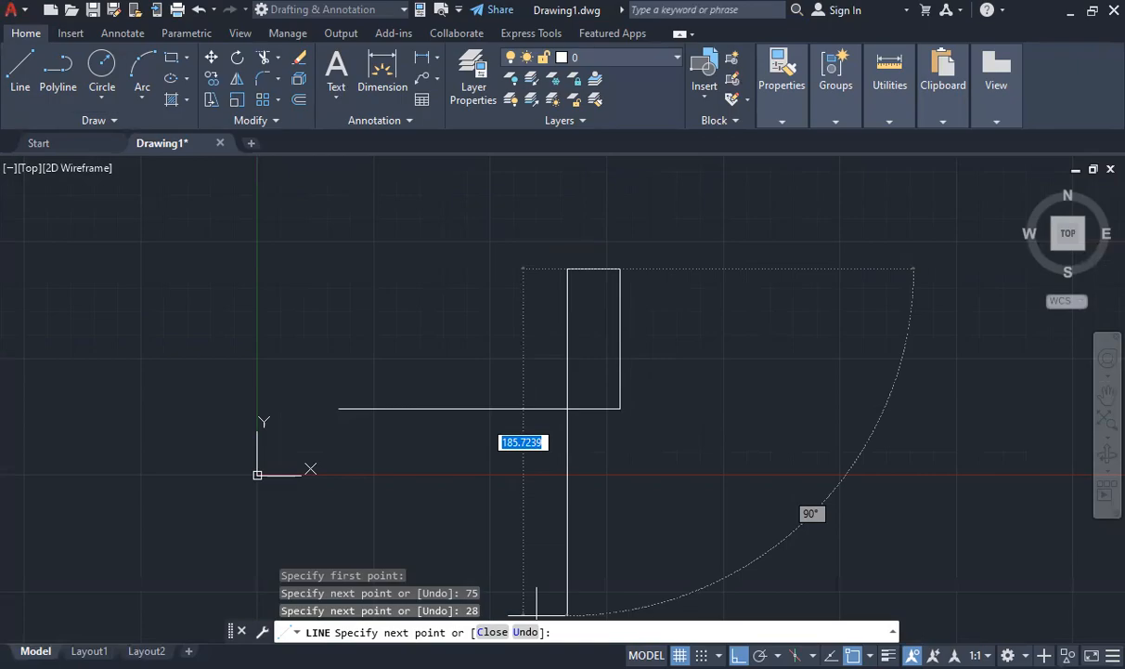
Consult Figure L3 in the handout PDF and continue the line downward in AutoCAD with its length calculated as 75-28.
{"action": "key", "text": "alt+Tab"}
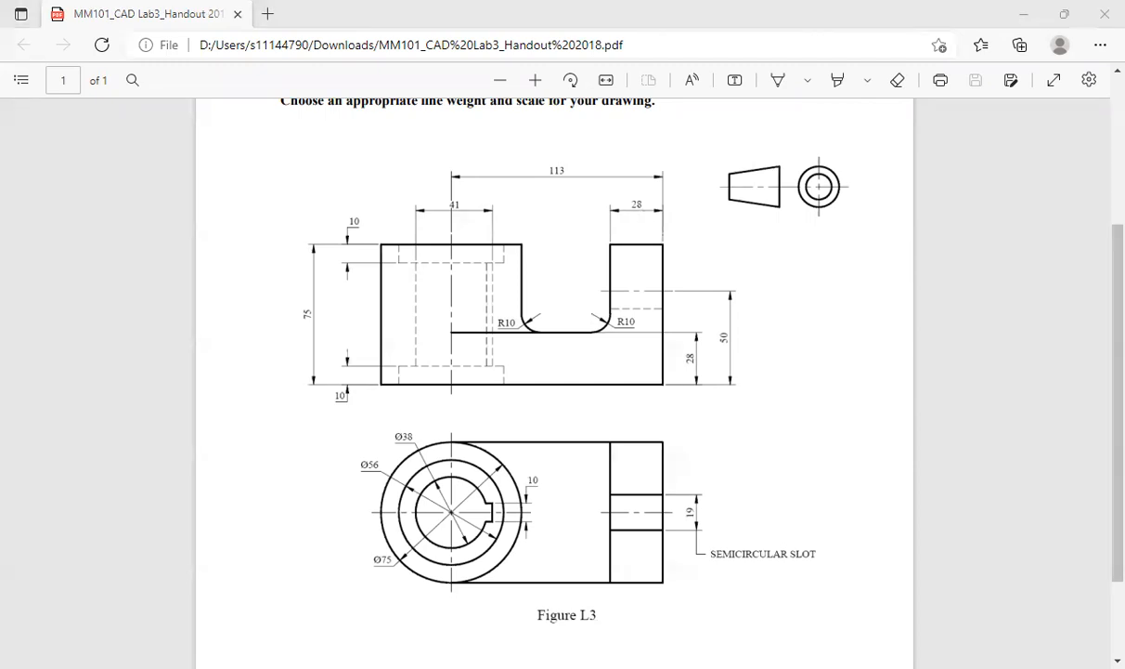
{"action": "key", "text": "alt+Tab"}
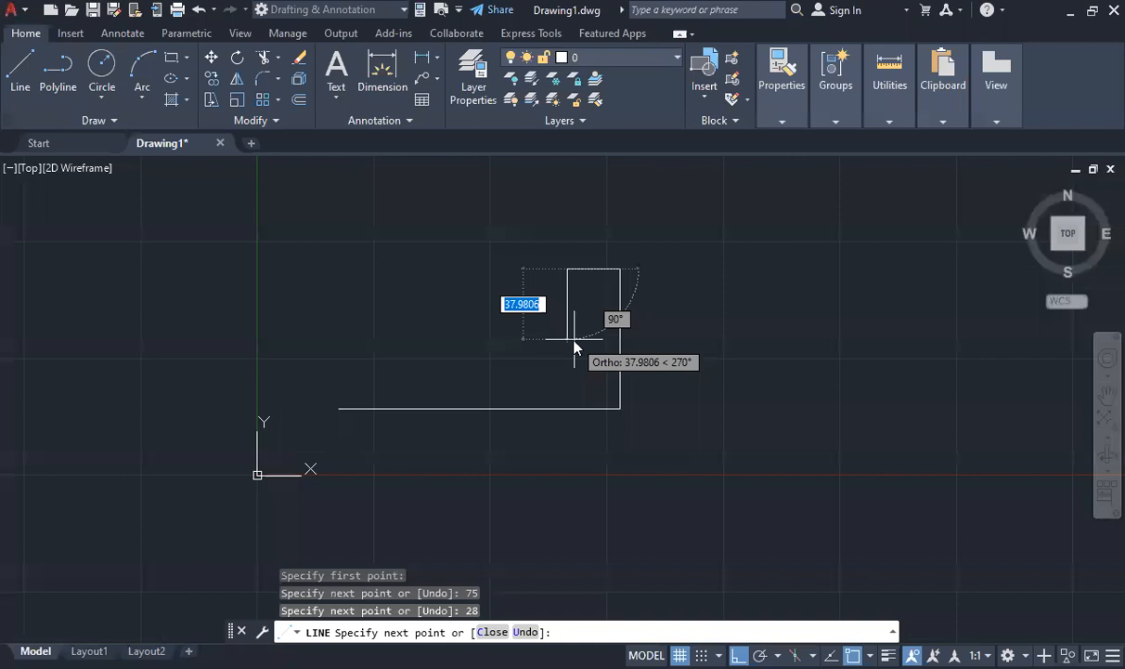
{"action": "type", "text": "'cal"}
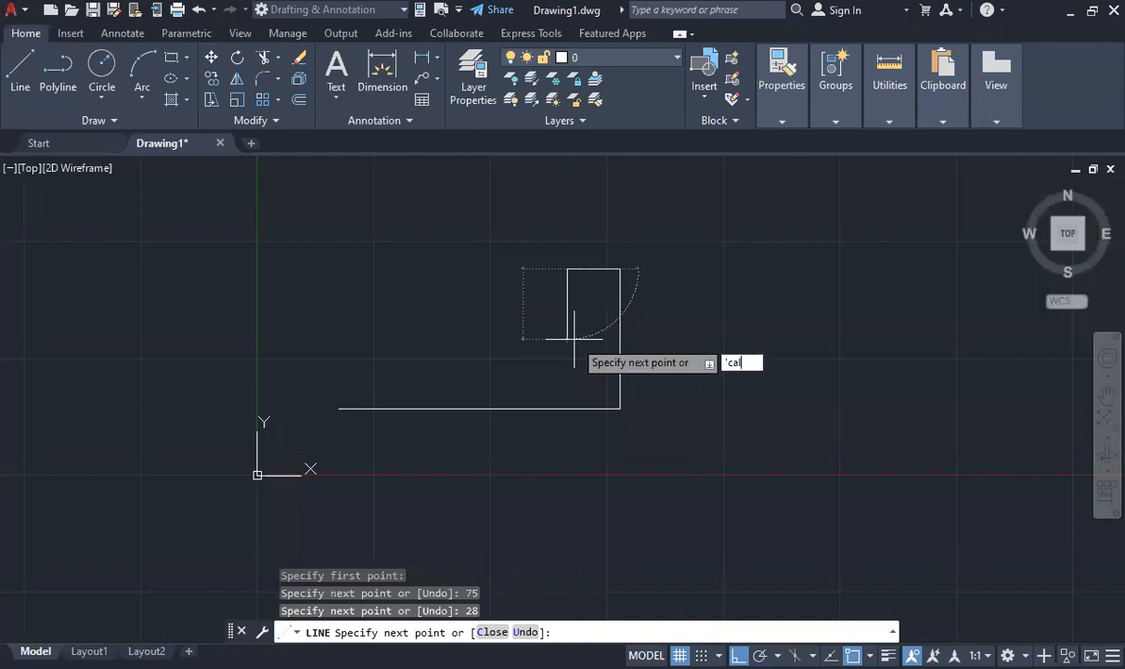
{"action": "key", "text": "Return"}
{"action": "type", "text": "75-"}
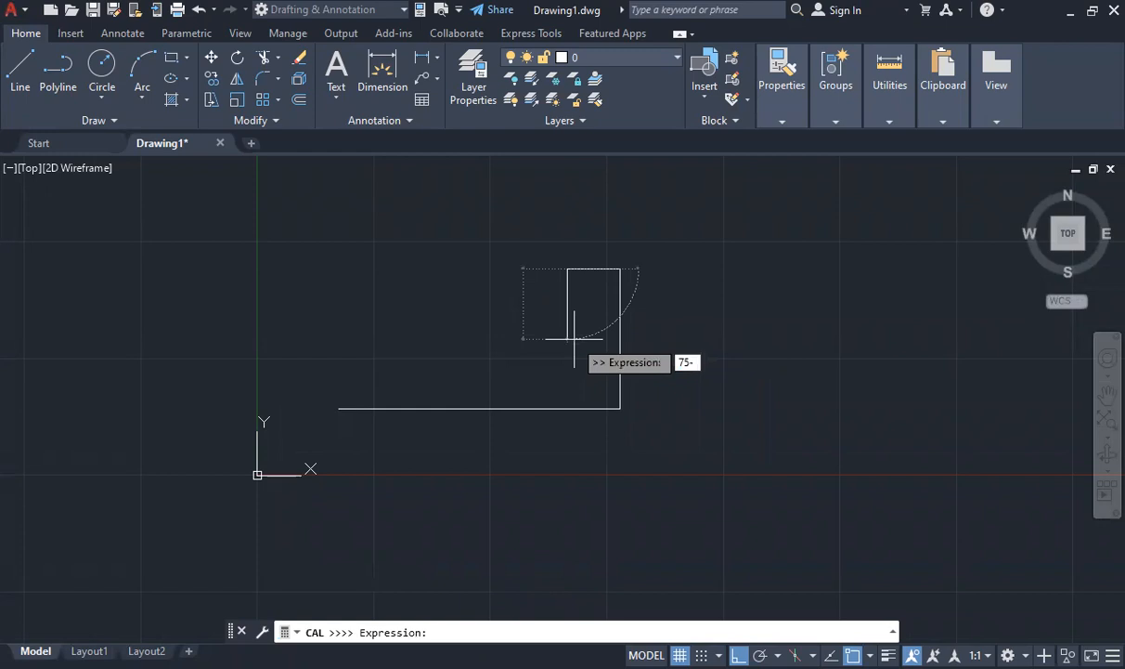
{"action": "type", "text": "28"}
{"action": "key", "text": "Return"}
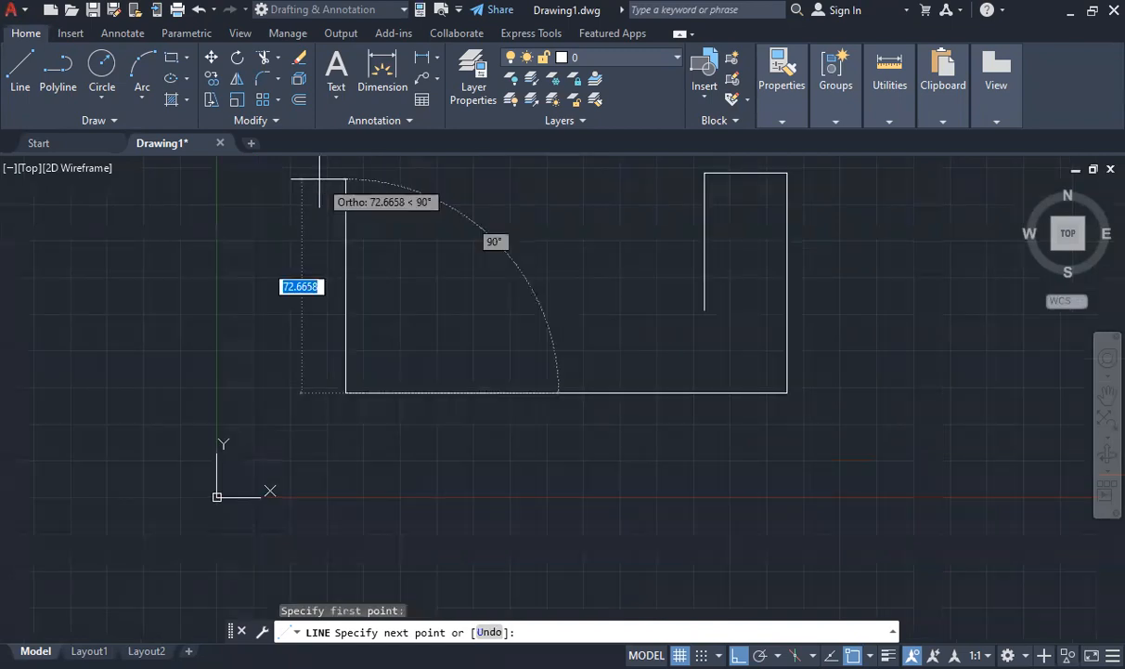
Complete the outline from the base line's left end, 75 mm up, 75 mm right, 47 mm down and across to close the slot floor.
{"action": "type", "text": "75"}
{"action": "key", "text": "Return"}
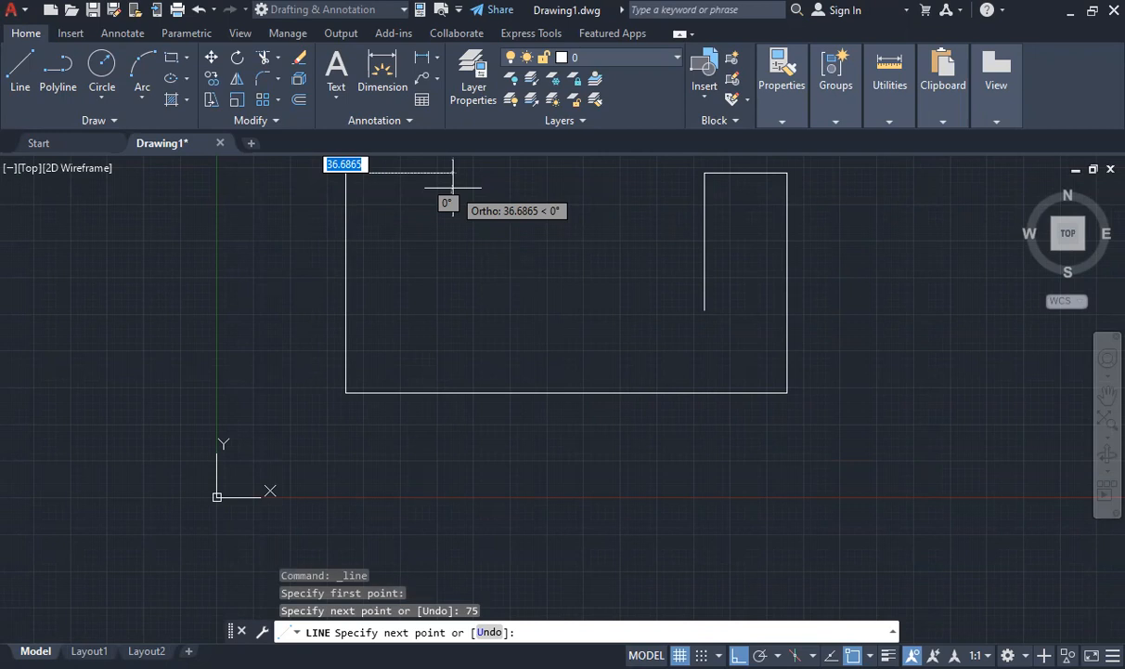
{"action": "type", "text": "75"}
{"action": "key", "text": "Return"}
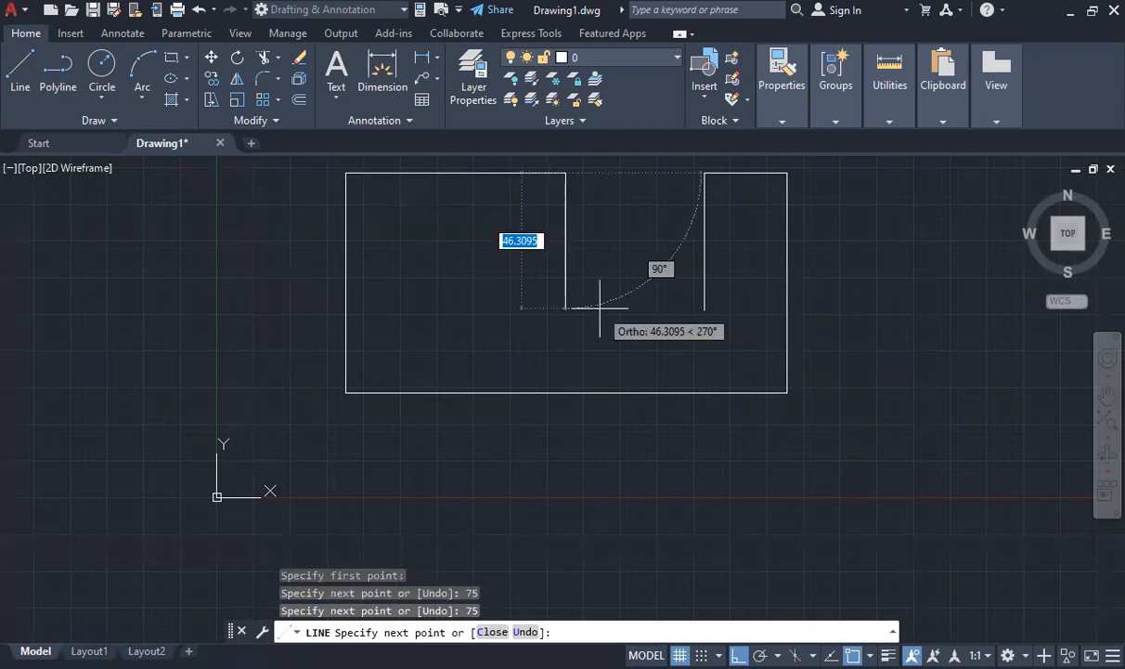
{"action": "type", "text": "47"}
{"action": "key", "text": "Return"}
{"action": "key", "text": "Escape"}
{"action": "middle_click_drag", "start_coordinate": [696, 170], "coordinate": [679, 229]}
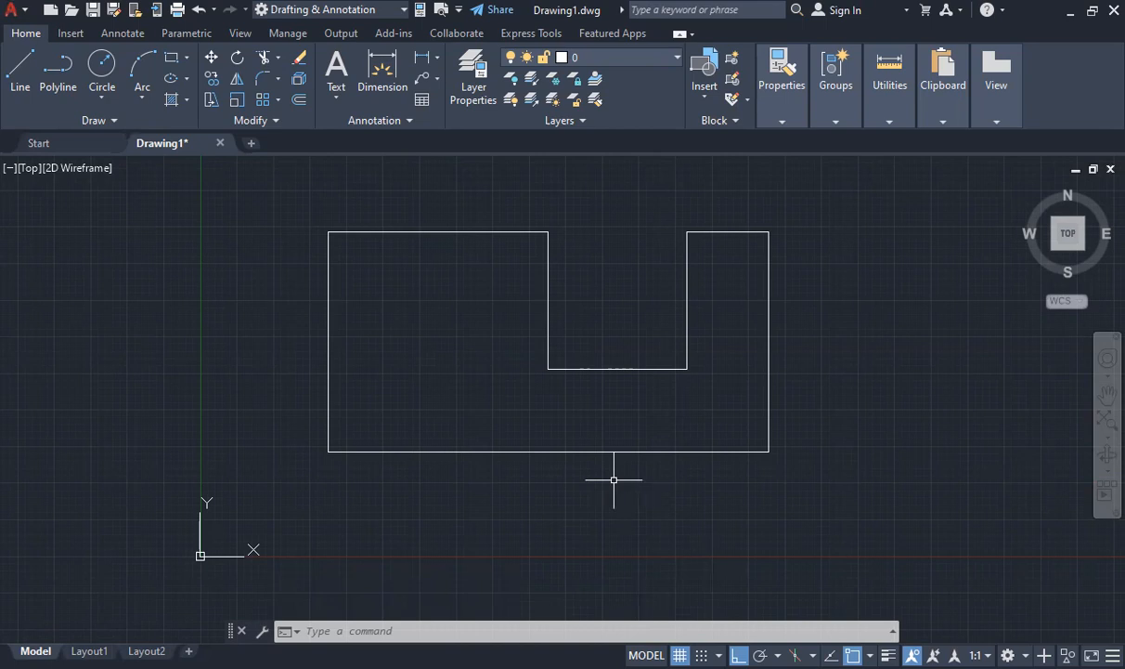
Draw a vertical centre line from the midpoint of the 75 mm top edge down to the base line.
{"action": "left_click", "coordinate": [22, 71]}
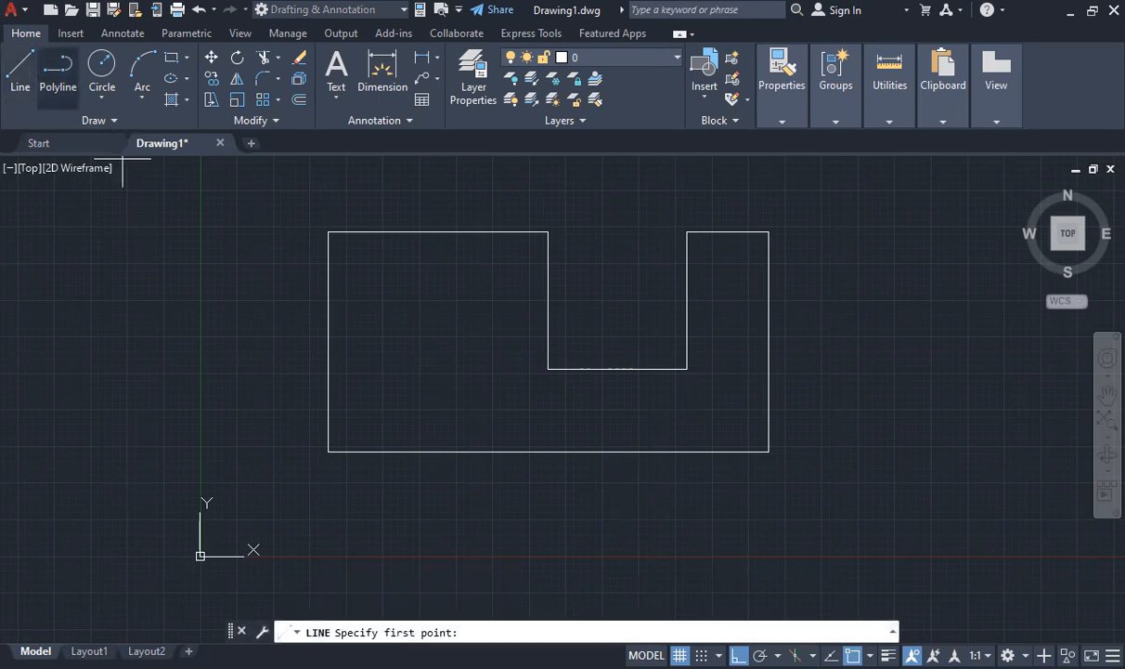
{"action": "left_click", "coordinate": [438, 231]}
{"action": "left_click", "coordinate": [438, 451]}
{"action": "key", "text": "Escape"}
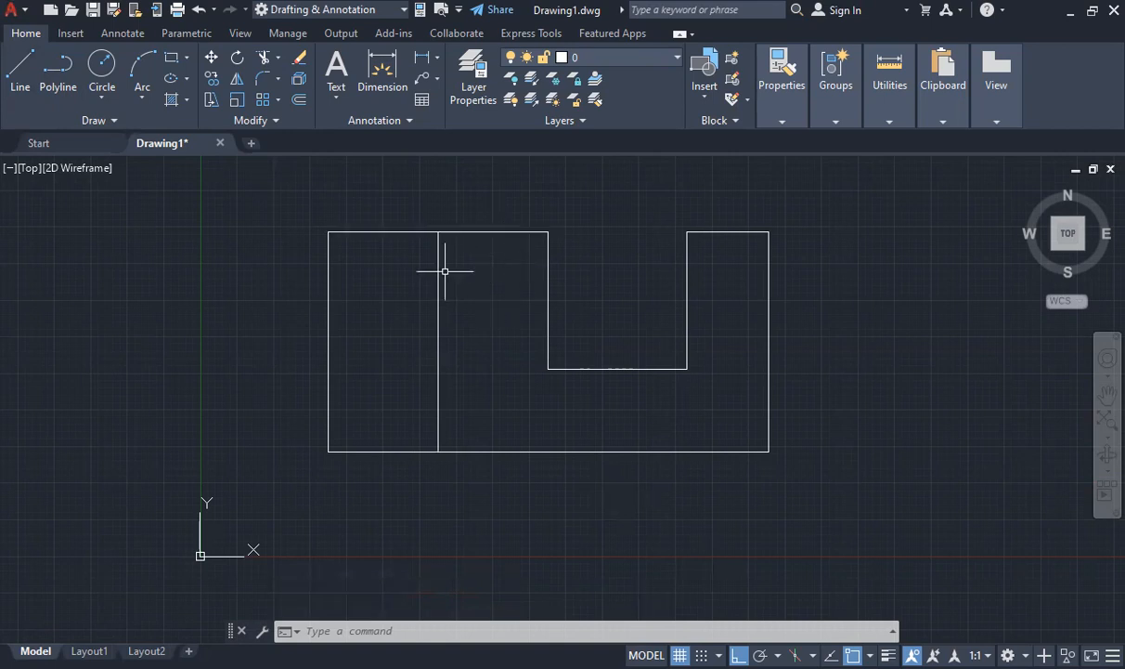
Consult Figure L3 in the handout PDF and draw the upper recess's left half in AutoCAD, 10 mm deep and half the Ø56 diameter wide.
{"action": "mouse_move", "coordinate": [437, 274]}
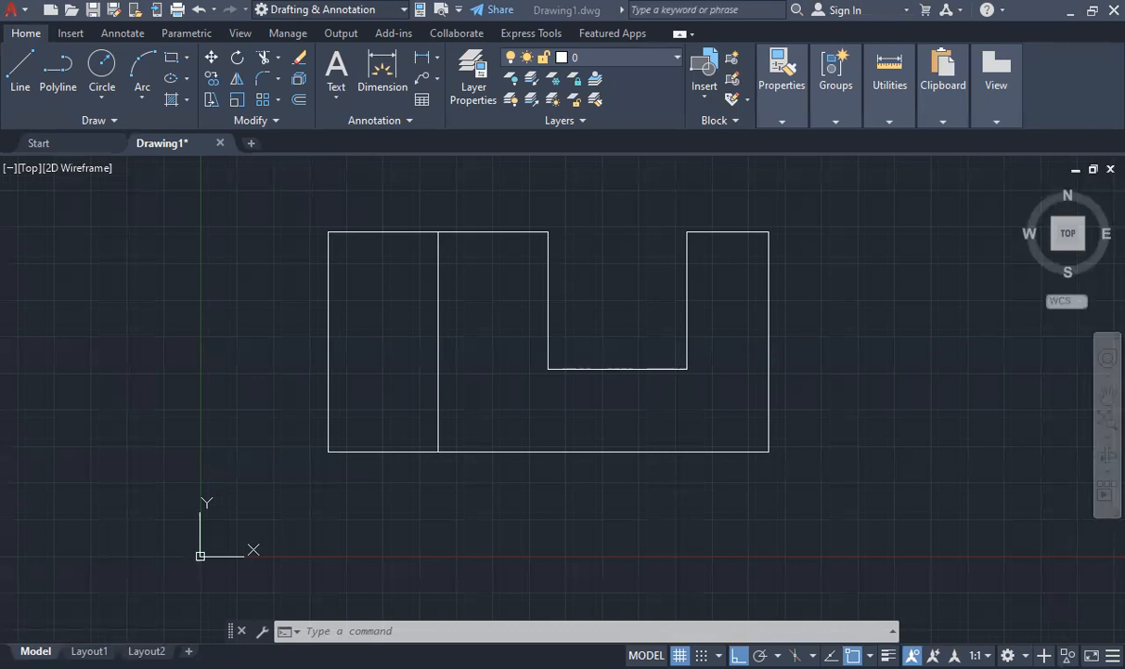
{"action": "key", "text": "alt+Tab"}
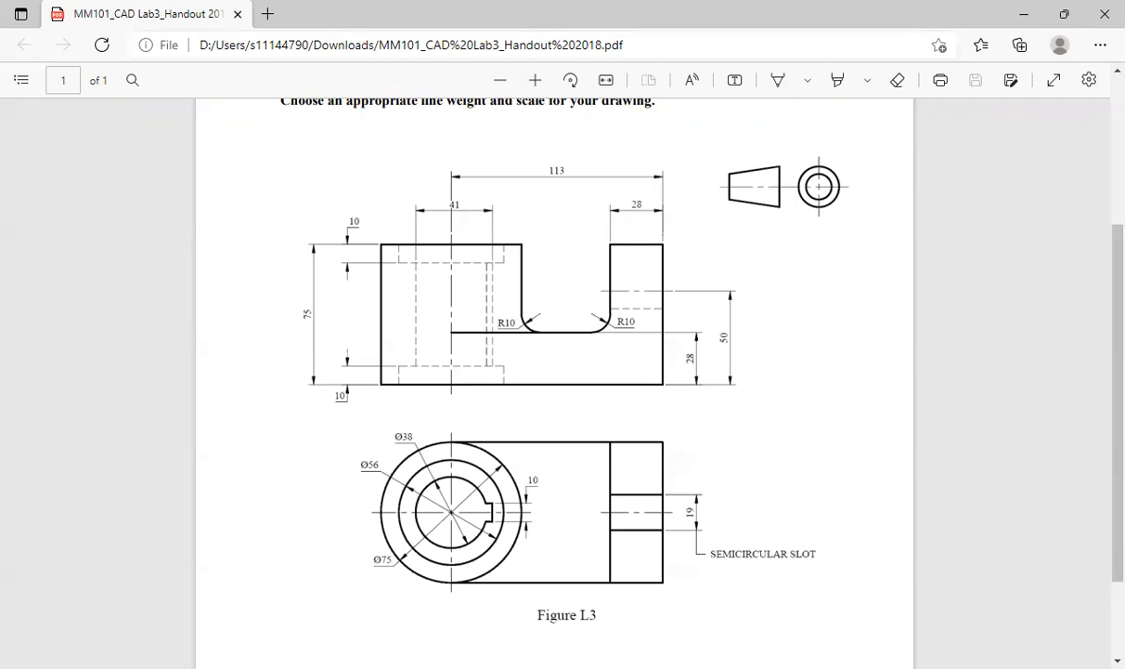
{"action": "key", "text": "alt+Tab"}
{"action": "key", "text": "l"}
{"action": "key", "text": "Return"}
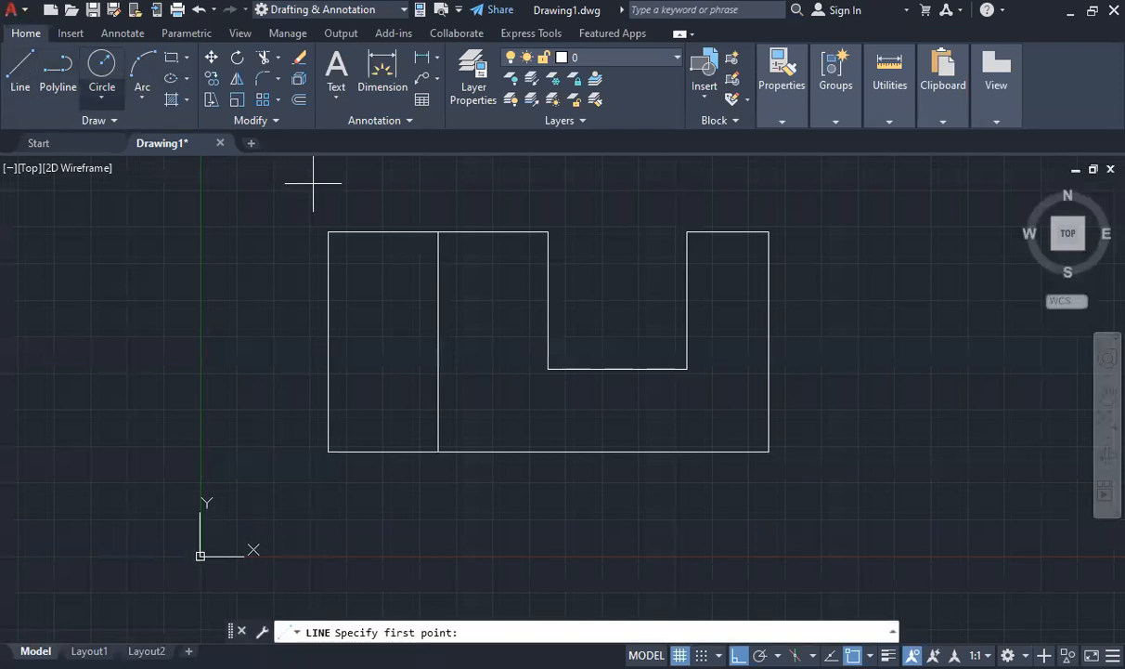
{"action": "left_click", "coordinate": [438, 231]}
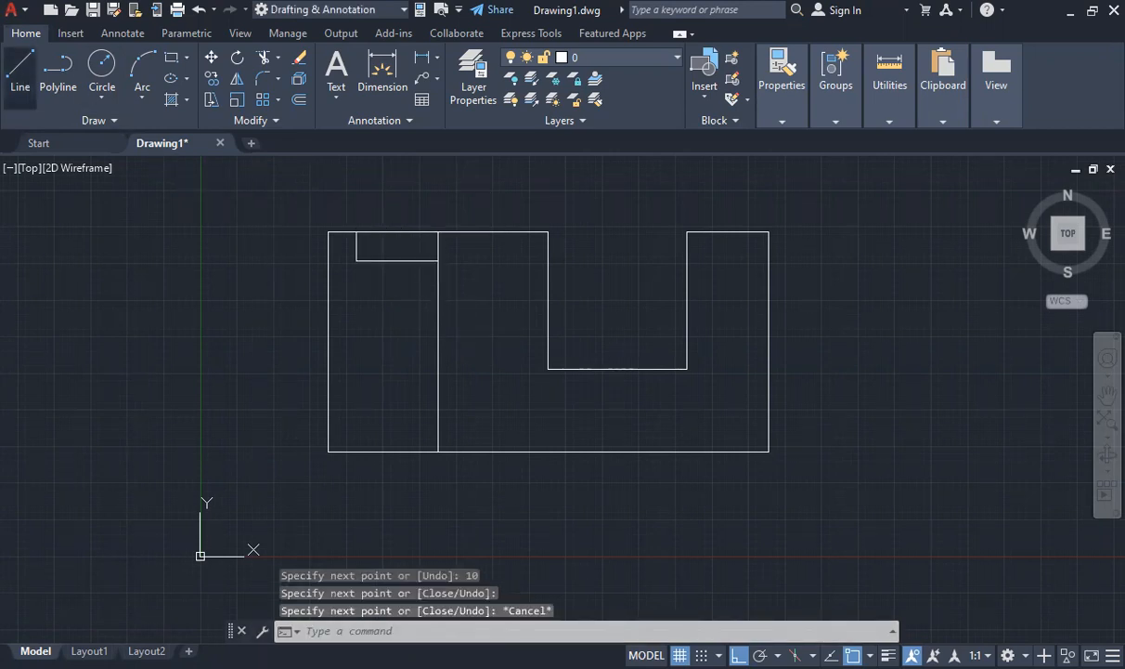
Draw the left half of the lower recess from the centre line's base, 10 mm high and half the Ø56 diameter wide.
{"action": "left_click", "coordinate": [19, 70]}
{"action": "left_click", "coordinate": [438, 451]}
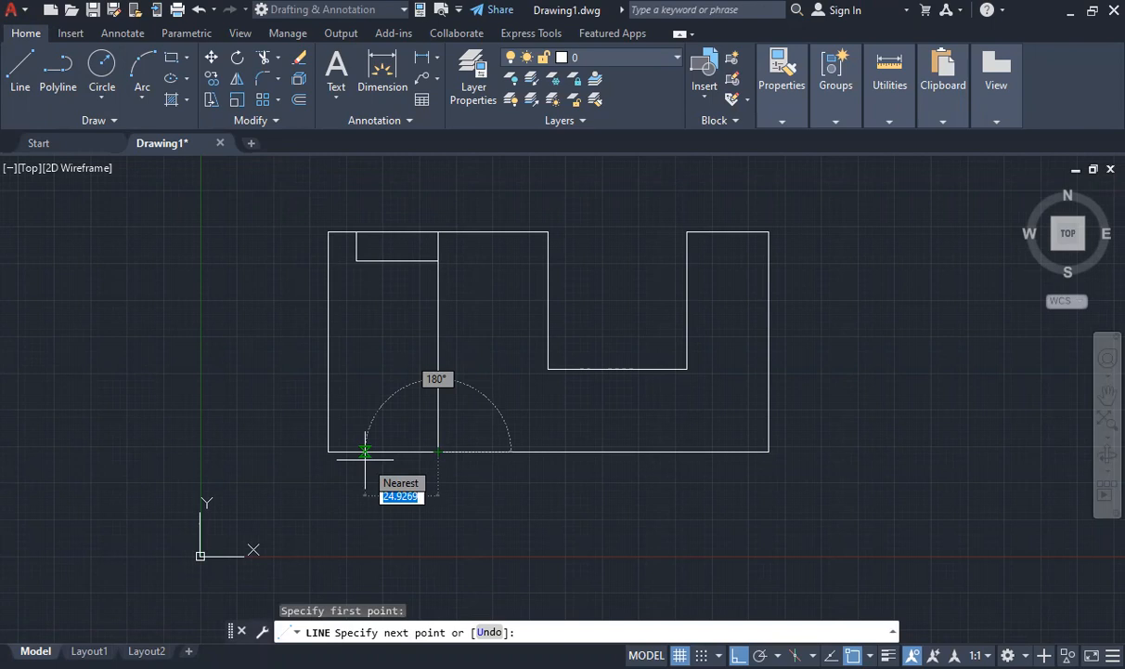
{"action": "type", "text": "10"}
{"action": "key", "text": "Return"}
{"action": "key", "text": "Escape"}
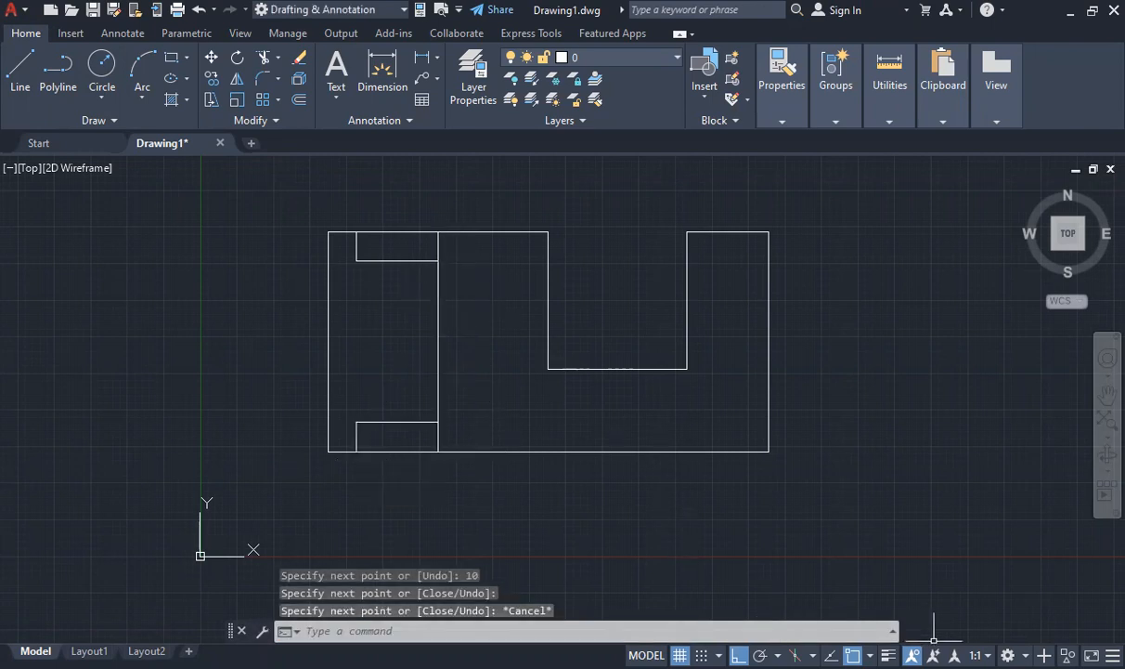
Review the enabled object snap modes and close the list without changing any.
{"action": "left_click", "coordinate": [870, 655]}
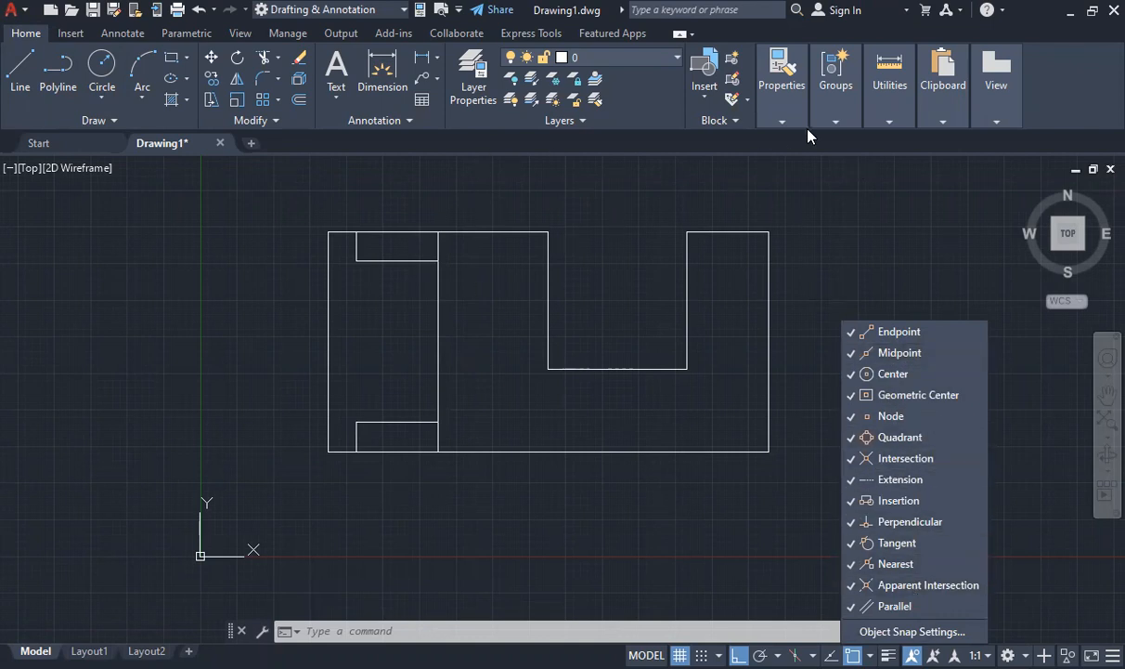
{"action": "key", "text": "Escape"}
{"action": "key", "text": "Escape"}
{"action": "left_click", "coordinate": [917, 302]}
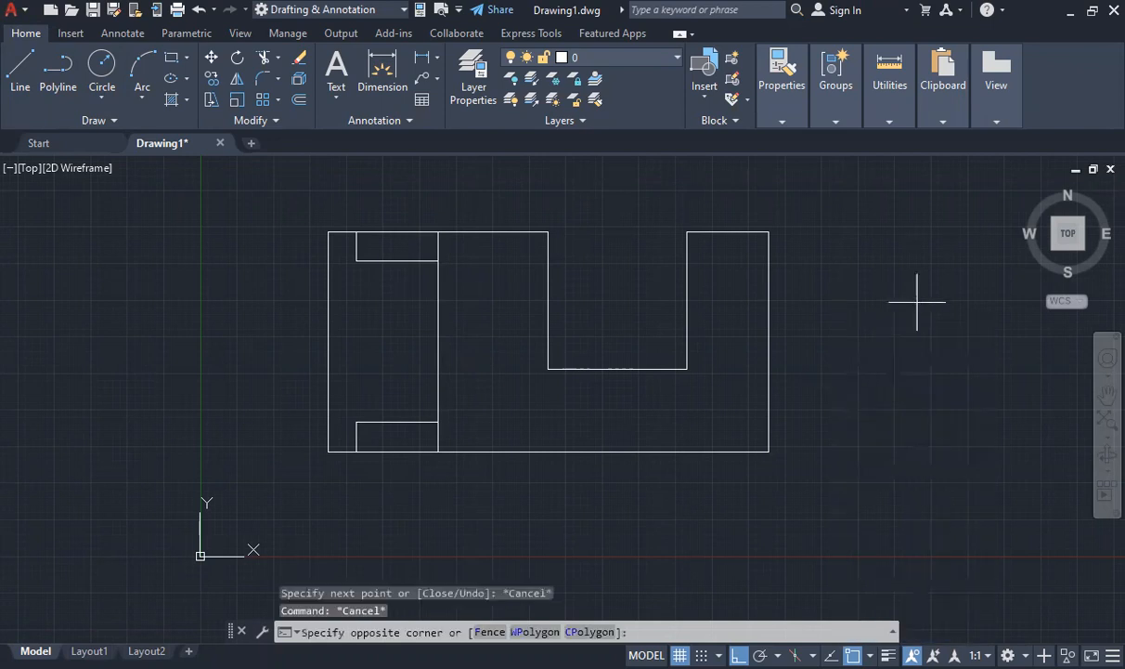
{"action": "left_click", "coordinate": [817, 325]}
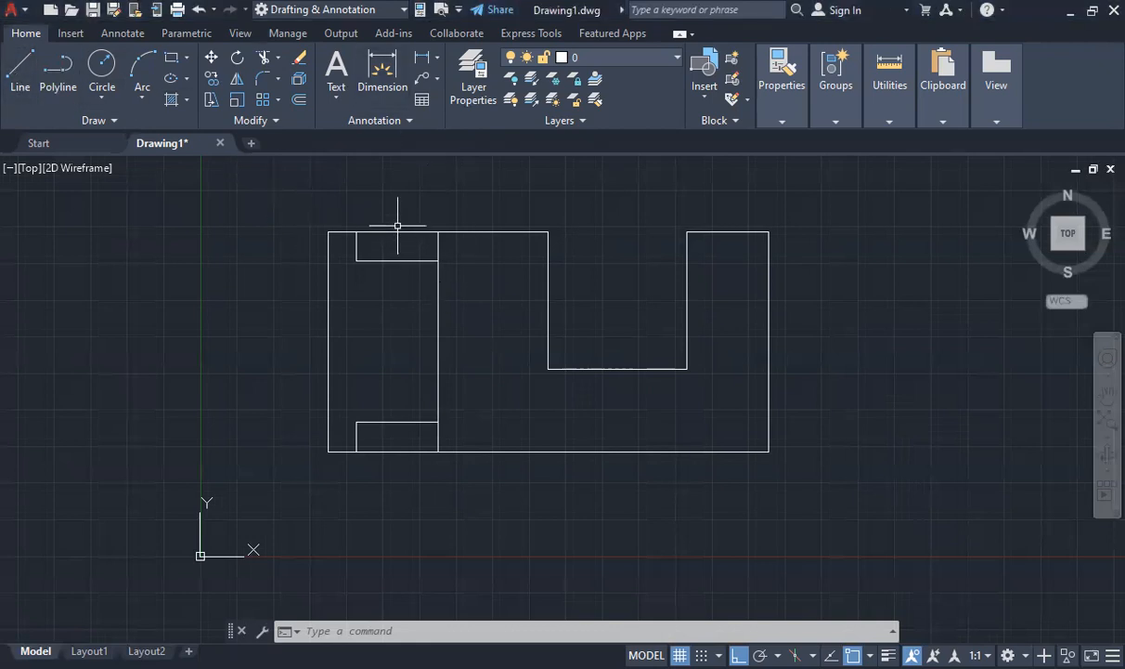
{"action": "left_click", "coordinate": [25, 73]}
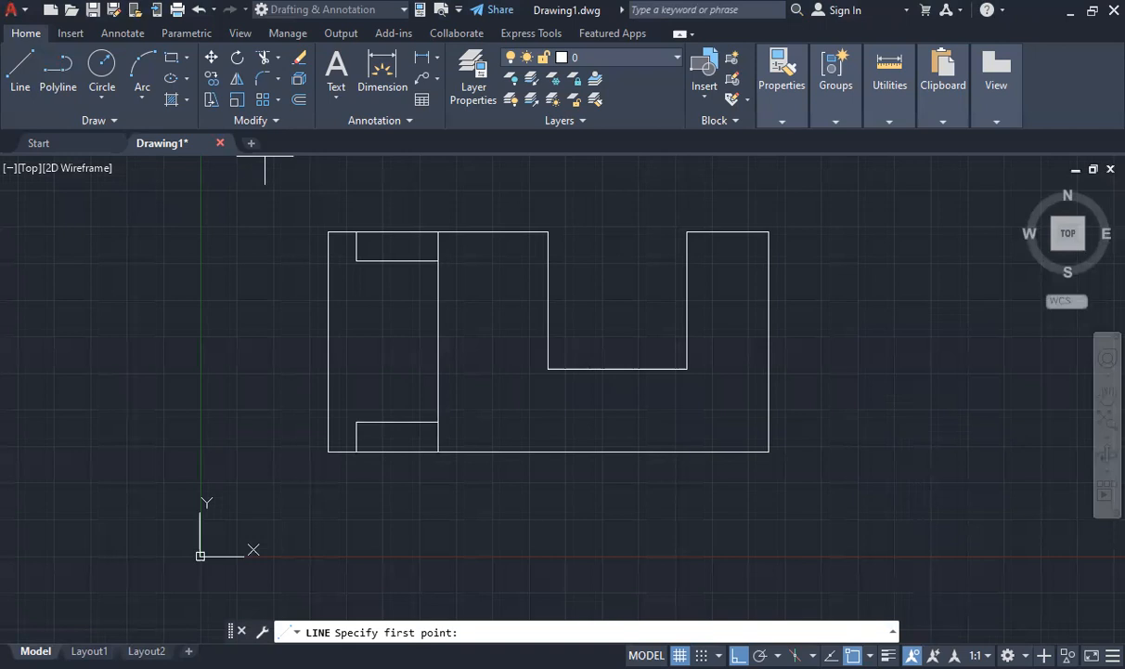
{"action": "key", "text": "Escape"}
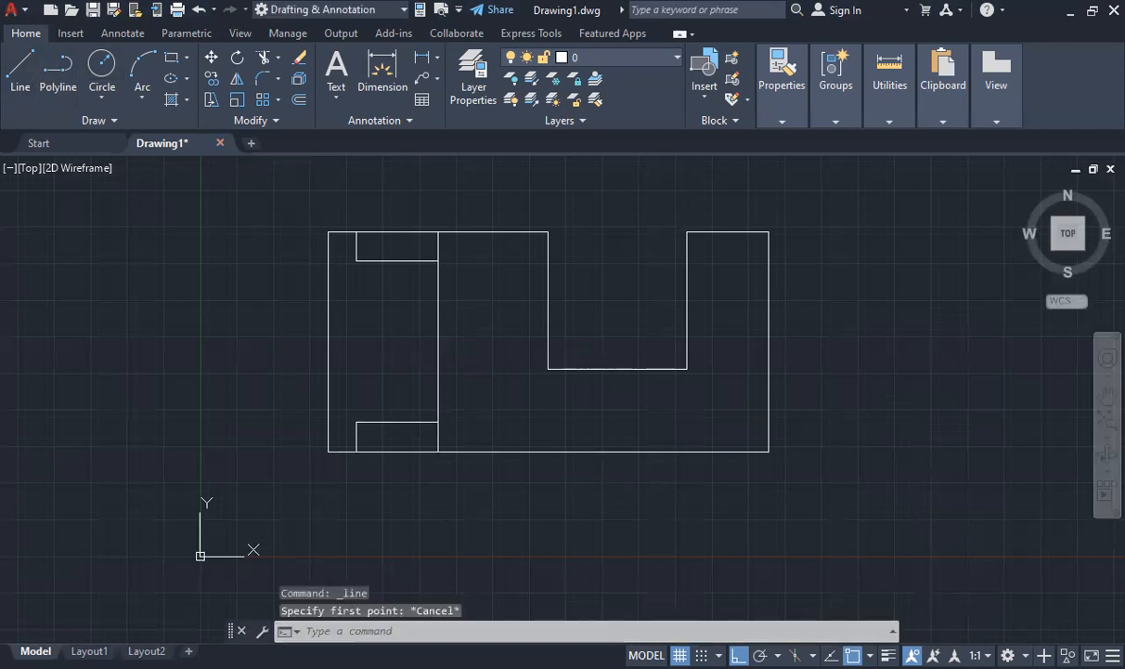
{"action": "key", "text": "Return"}
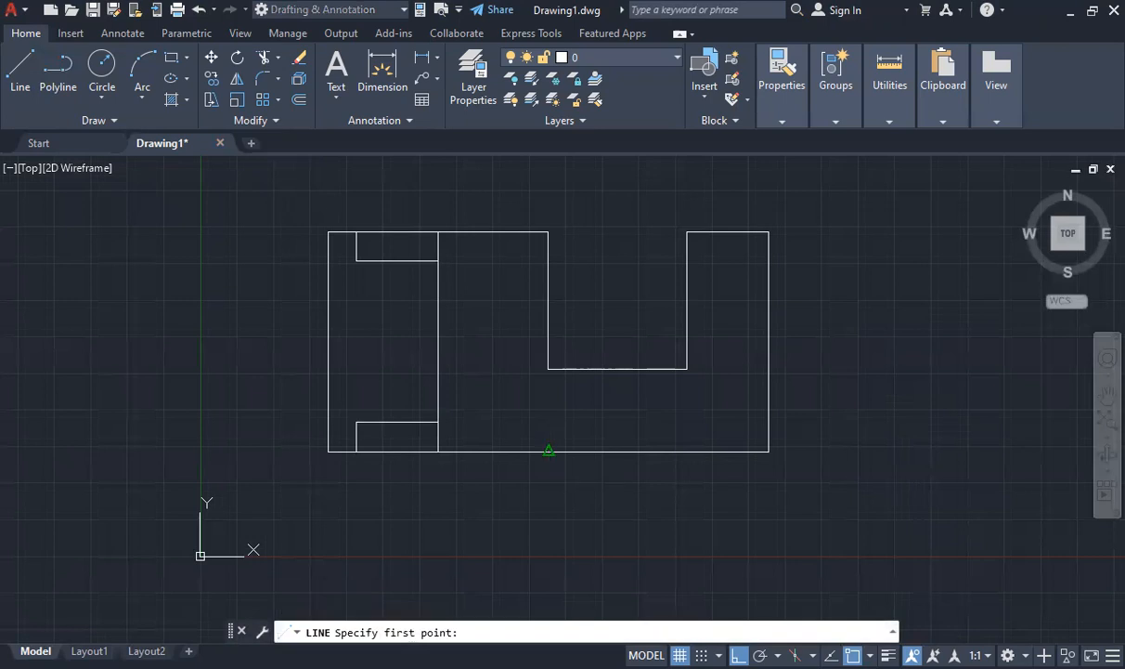
{"action": "key", "text": "Escape"}
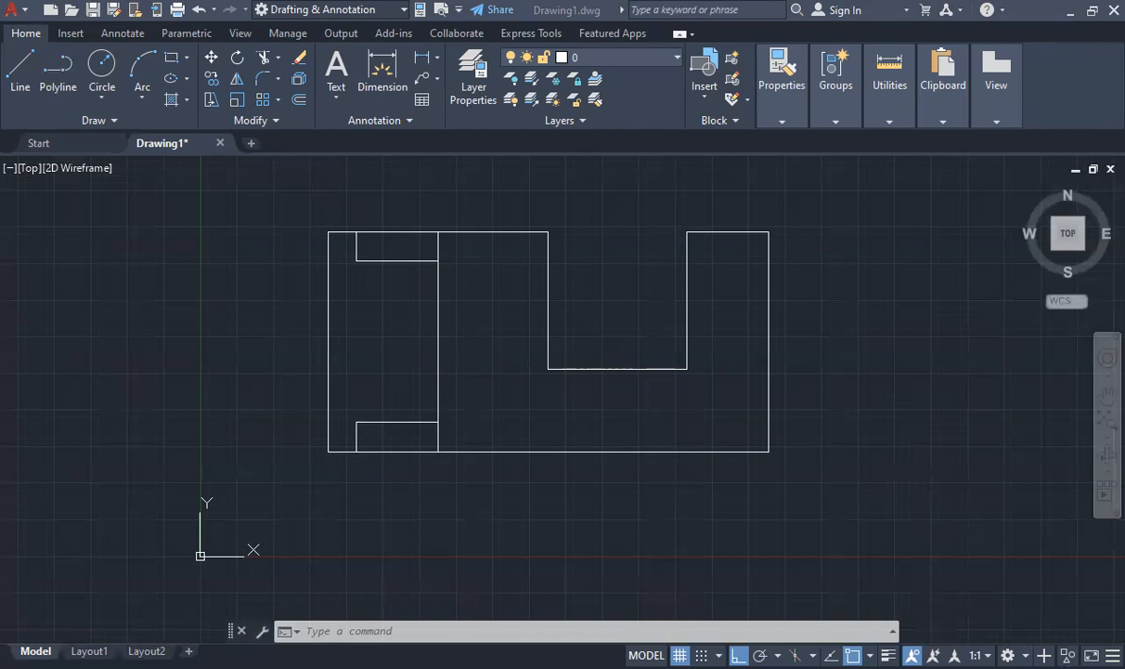
Consult Figure L3 in the PDF and draw the left bore edge in AutoCAD between the two recesses, 19 mm left of the centre line.
{"action": "key", "text": "alt+Tab"}
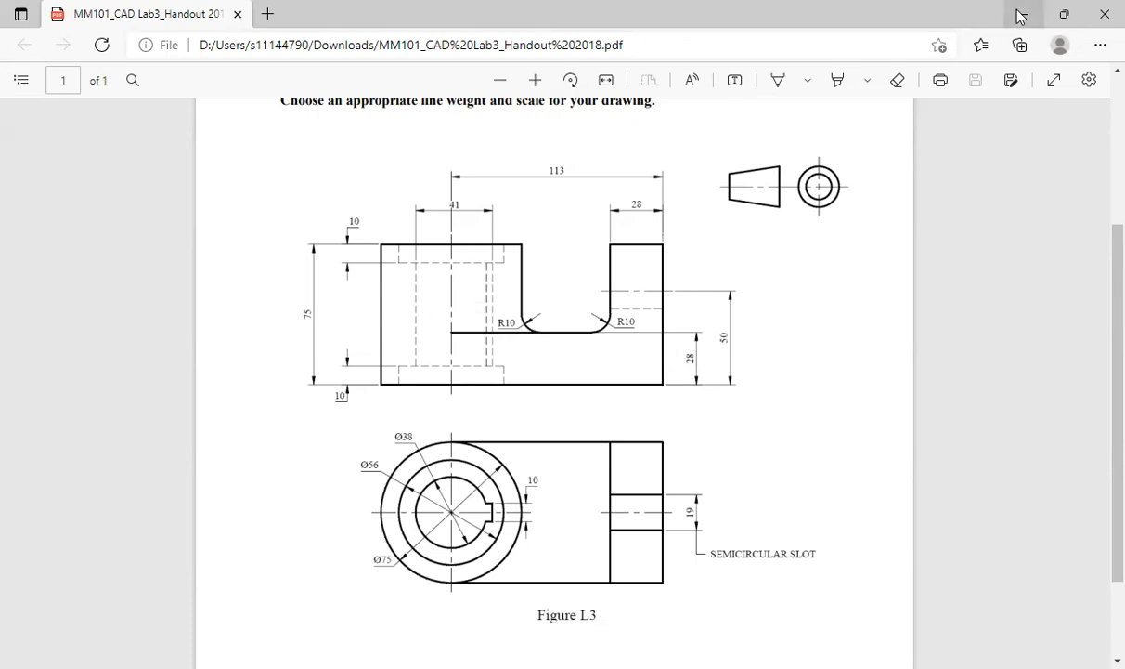
{"action": "left_click", "coordinate": [634, 52]}
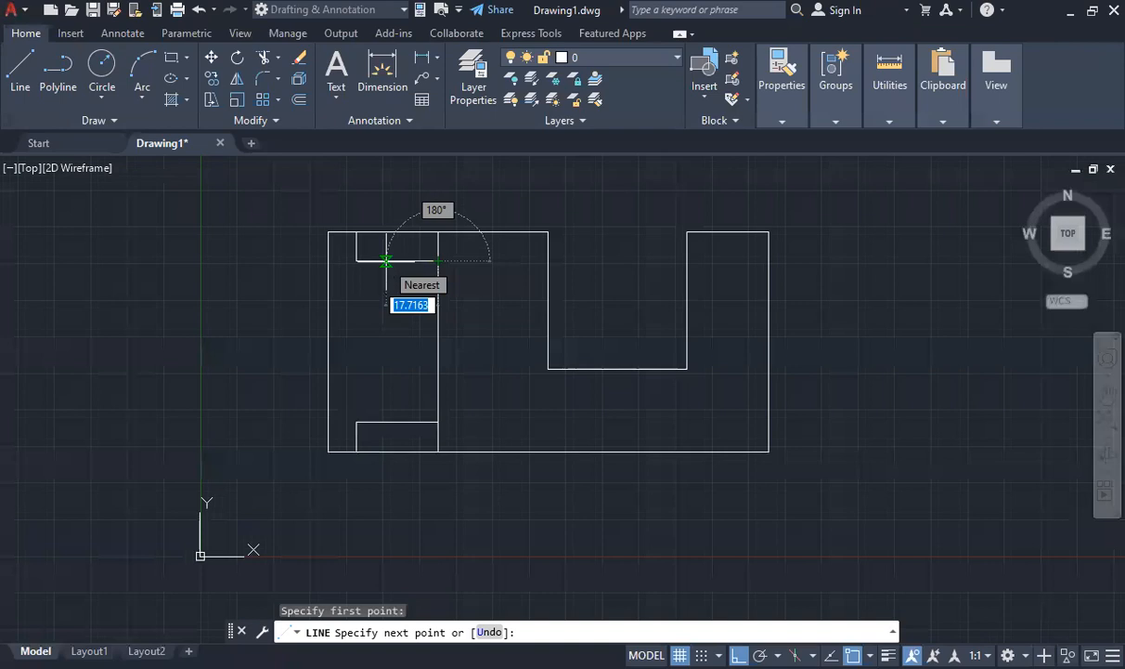
{"action": "type", "text": "19"}
{"action": "key", "text": "Return"}
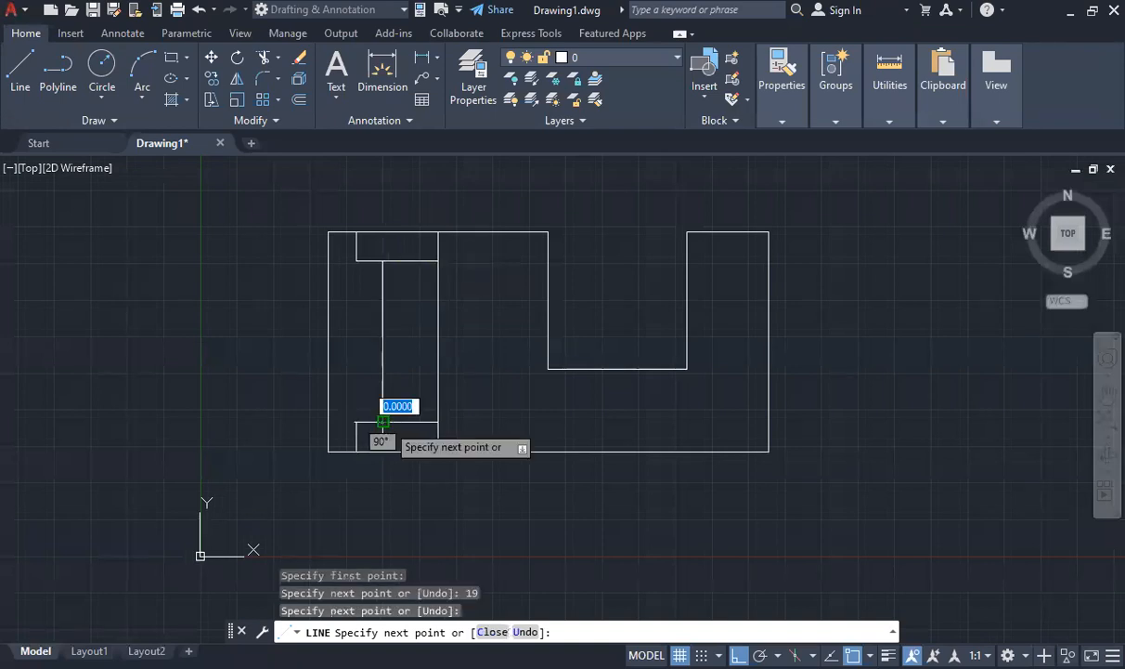
{"action": "key", "text": "Escape"}
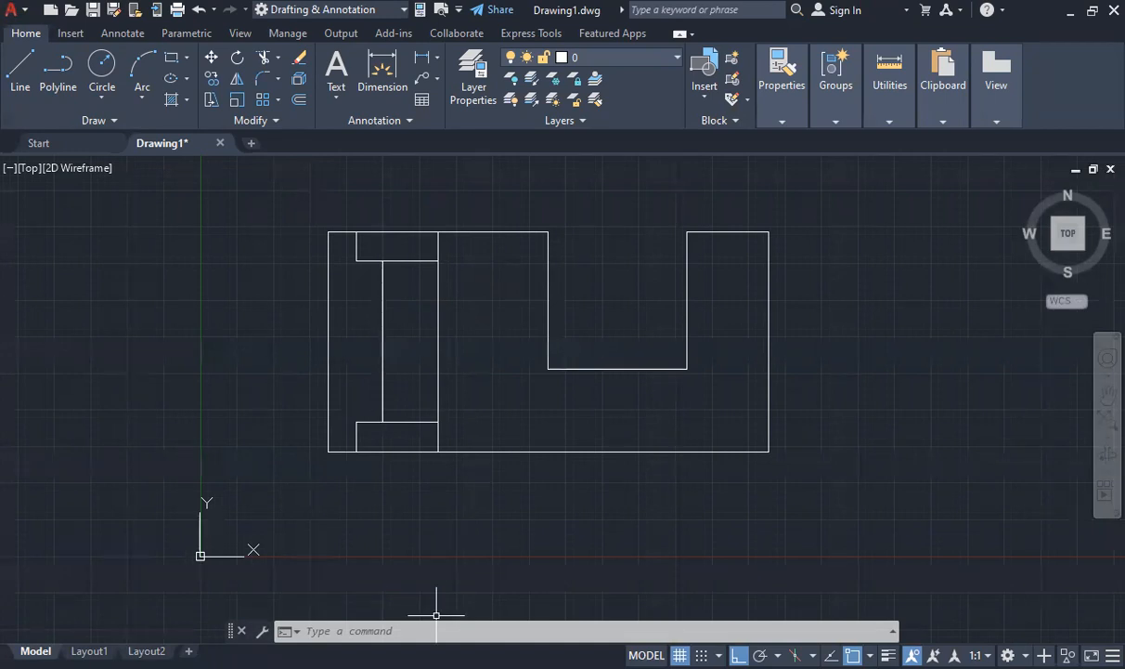
Check the handout figure and mirror the left recess and bore lines in AutoCAD about the vertical centre line, keeping the source objects.
{"action": "key", "text": "alt+Tab"}
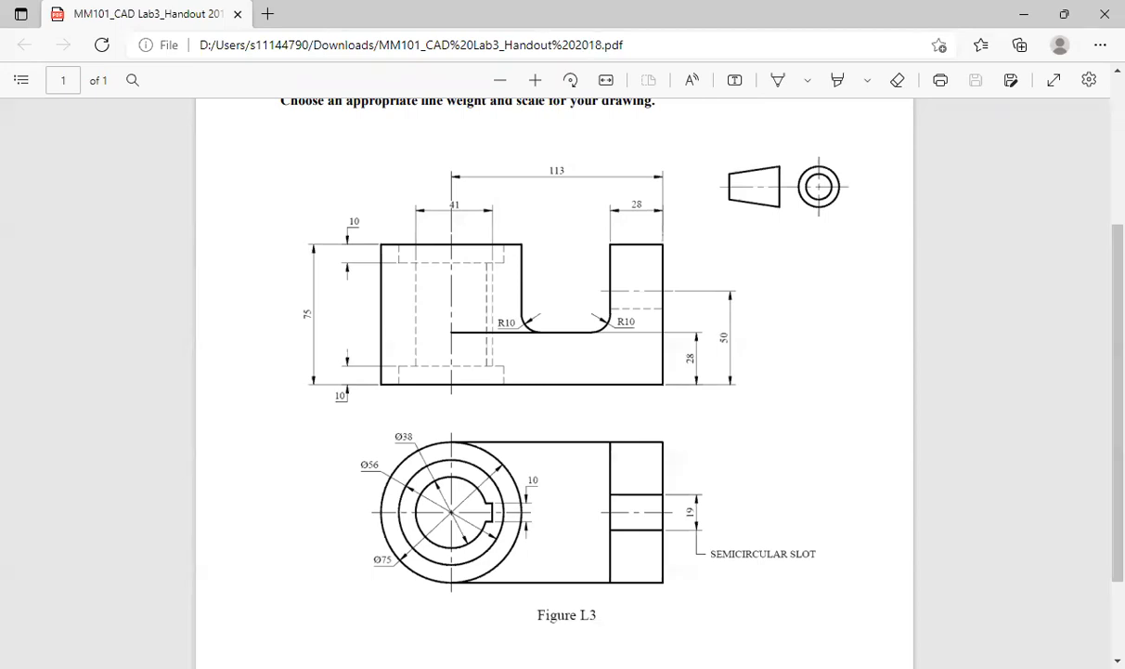
{"action": "key", "text": "alt+Tab"}
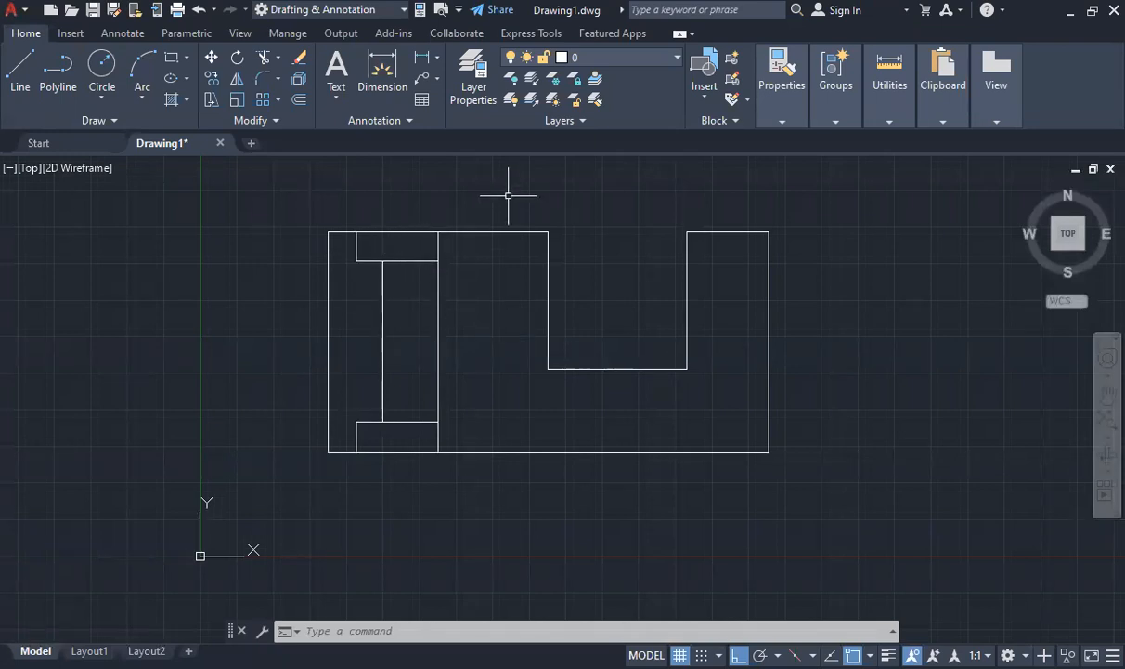
{"action": "left_click", "coordinate": [238, 79]}
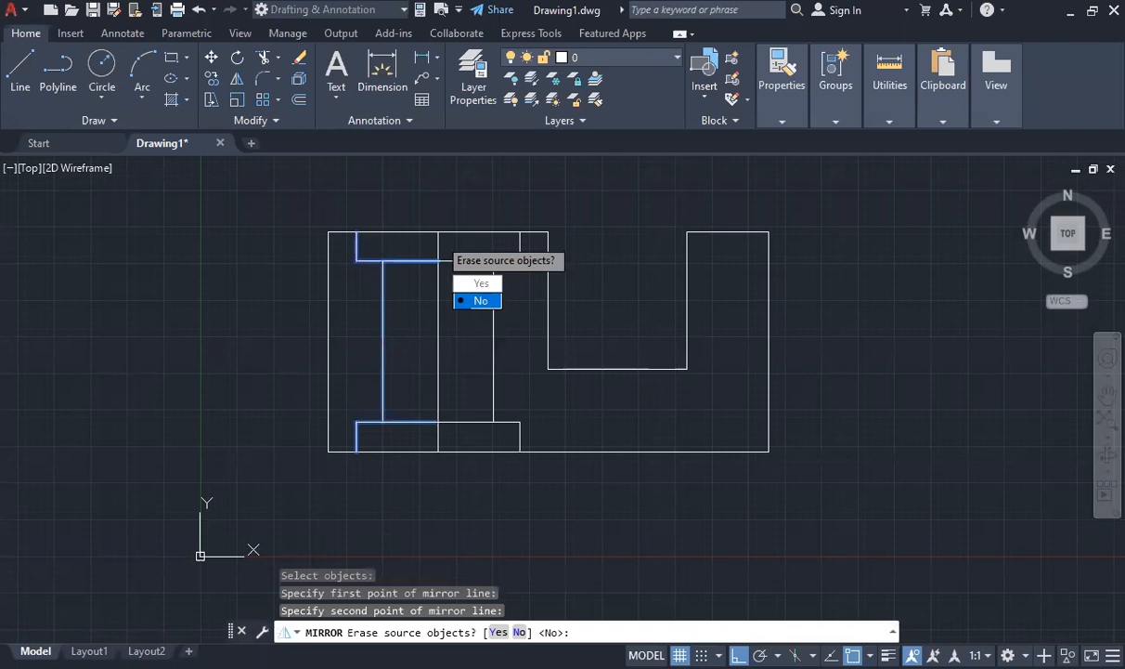
{"action": "left_click", "coordinate": [459, 295]}
{"action": "key", "text": "Escape"}
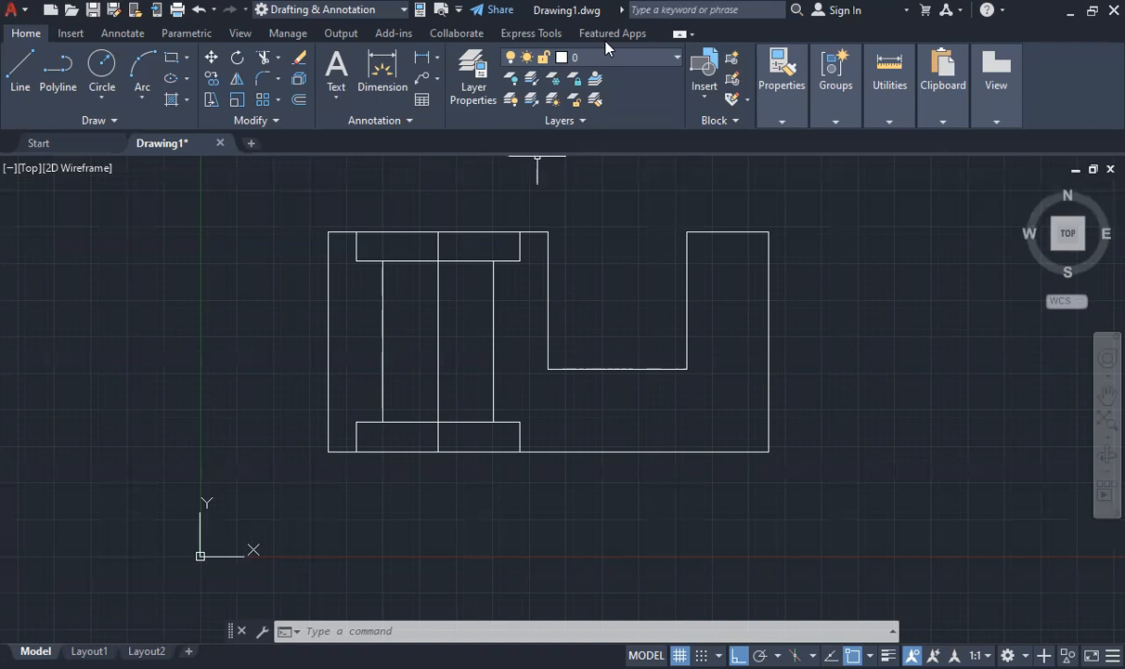
{"action": "key", "text": "alt+Tab"}
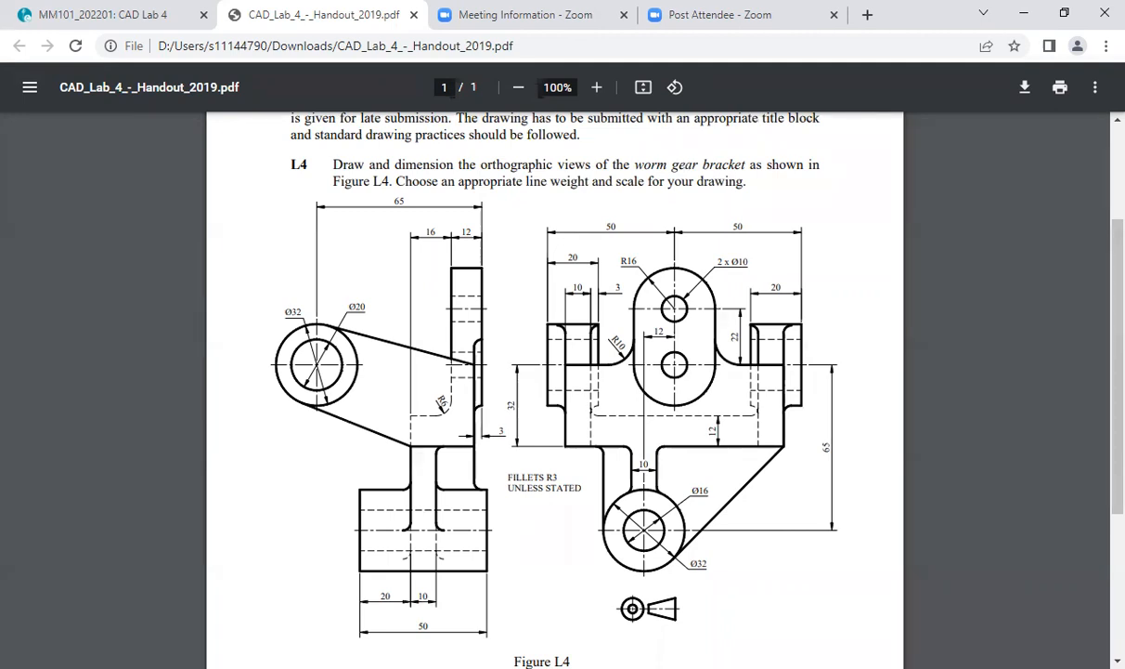
{"action": "key", "text": "alt+Tab"}
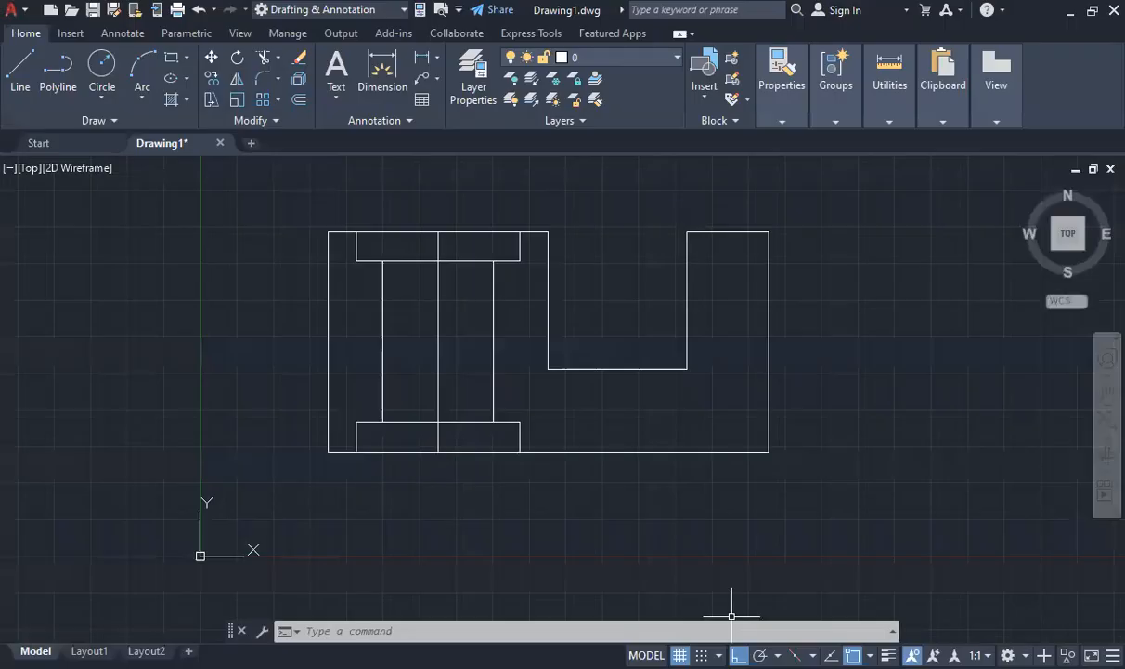
{"action": "left_click", "coordinate": [261, 272]}
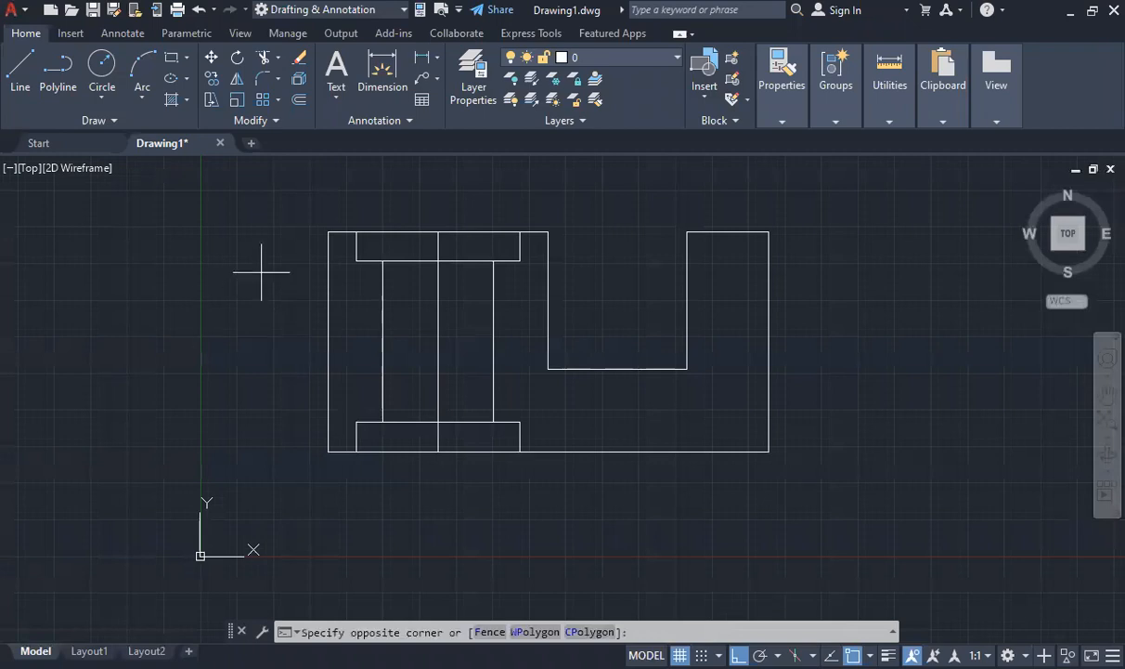
{"action": "left_click", "coordinate": [288, 234]}
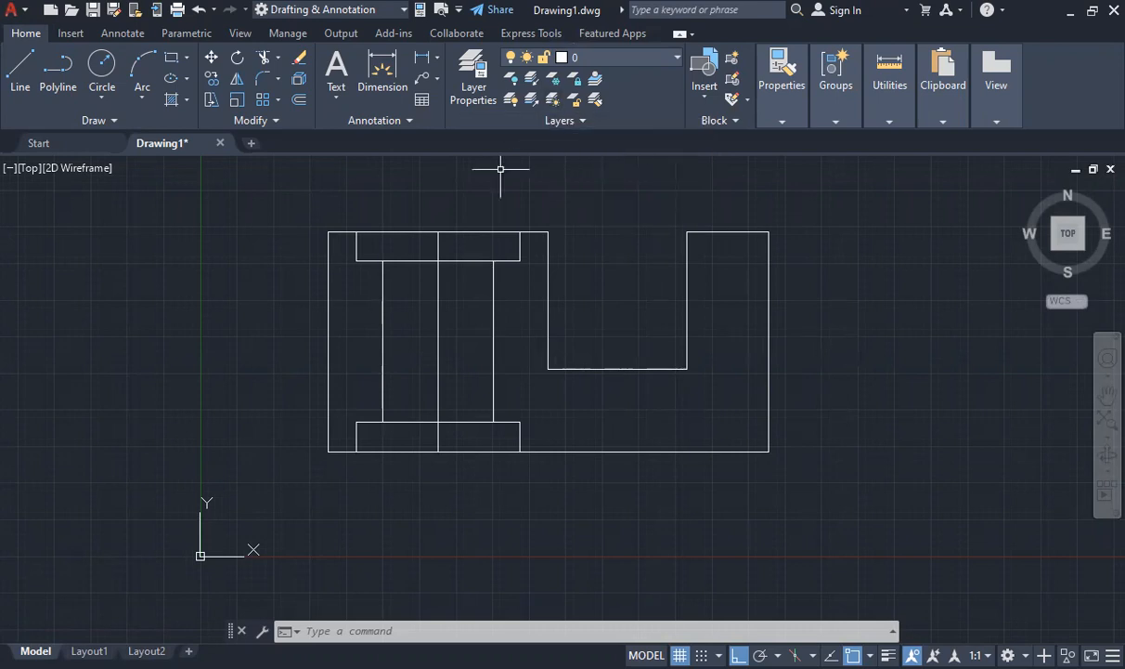
Draw a horizontal line across the right arm, from the outer edge 50 mm above the base to the slot's edge.
{"action": "left_click", "coordinate": [20, 67]}
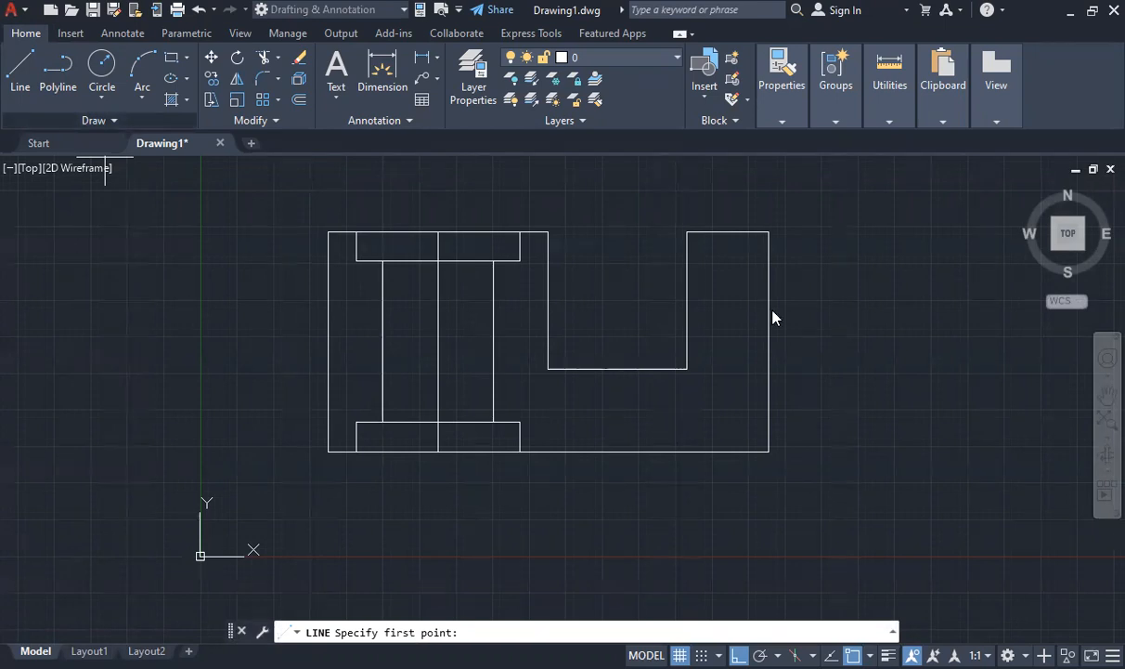
{"action": "left_click", "coordinate": [769, 231]}
{"action": "type", "text": "50"}
{"action": "key", "text": "Return"}
{"action": "left_click", "coordinate": [686, 304]}
{"action": "type", "text": "`"}
{"action": "key", "text": "Escape"}
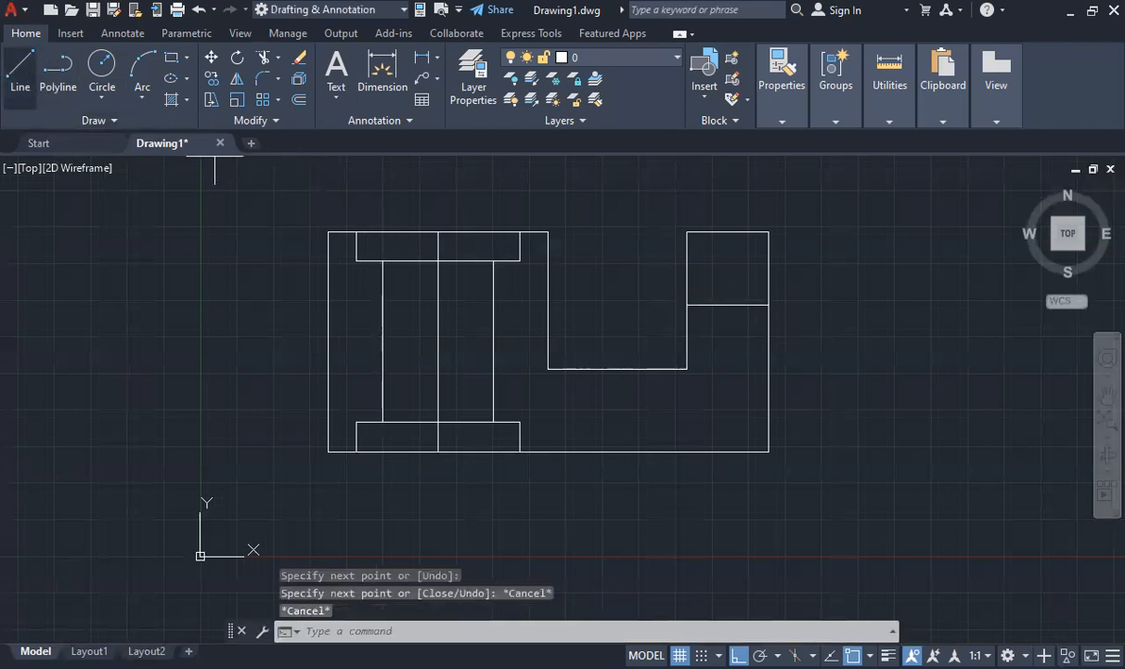
Draw a line 9.5 mm down the slot's edge from the existing cross line, continuing horizontally across the right arm to its outer edge.
{"action": "left_click", "coordinate": [20, 72]}
{"action": "left_click", "coordinate": [687, 305]}
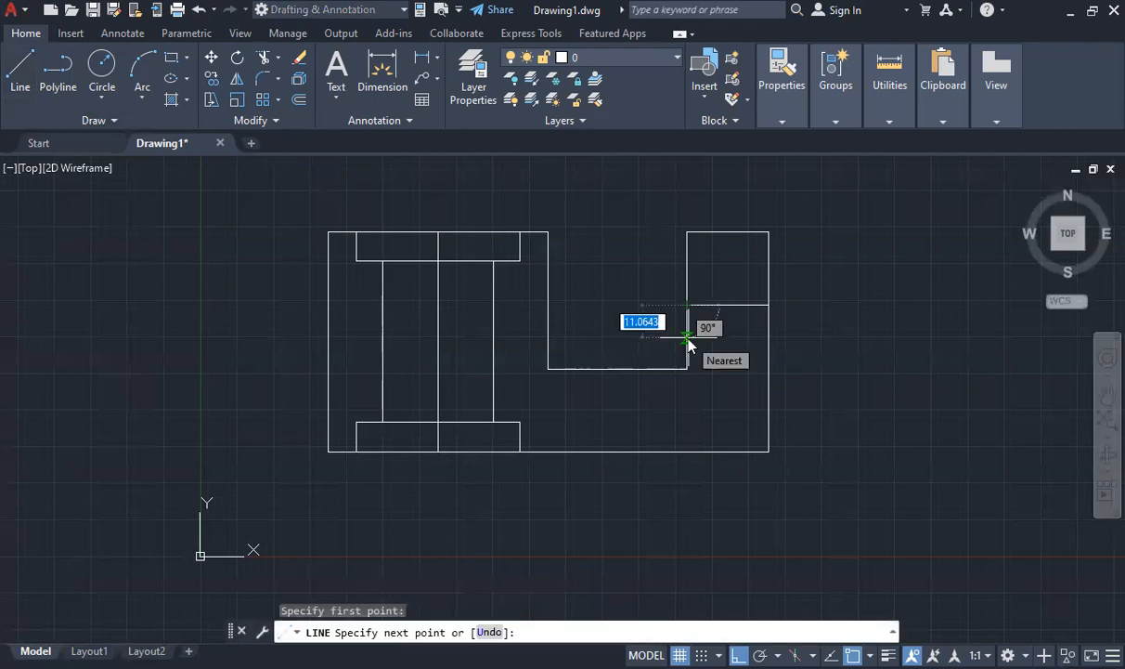
{"action": "type", "text": "9.5"}
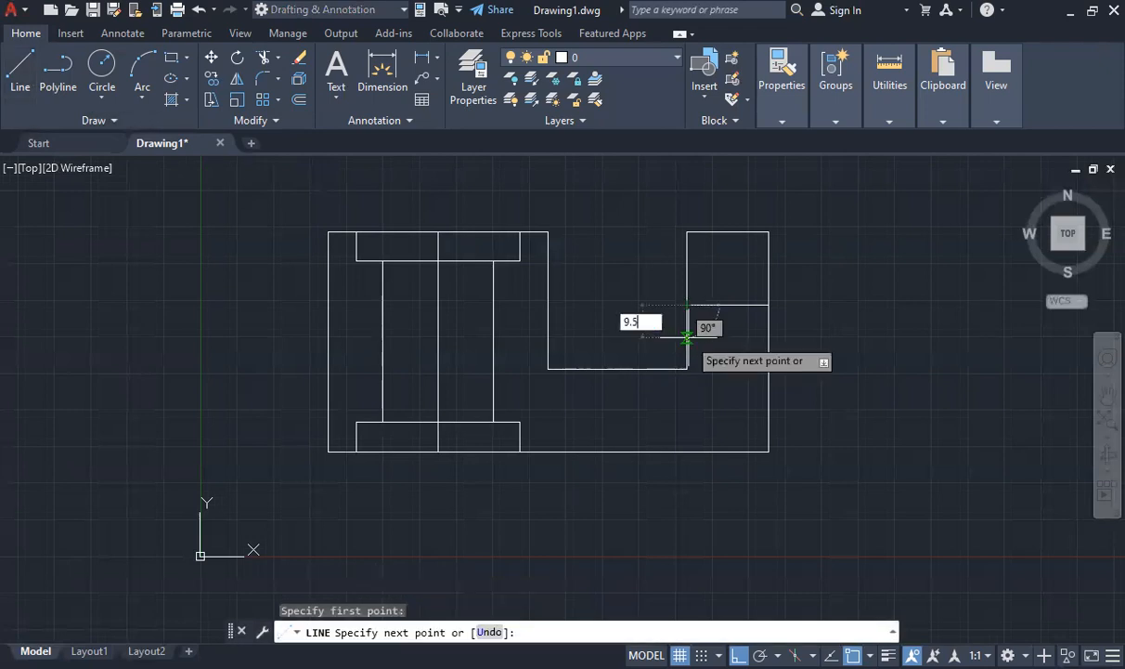
{"action": "key", "text": "Return"}
{"action": "key", "text": "Escape"}
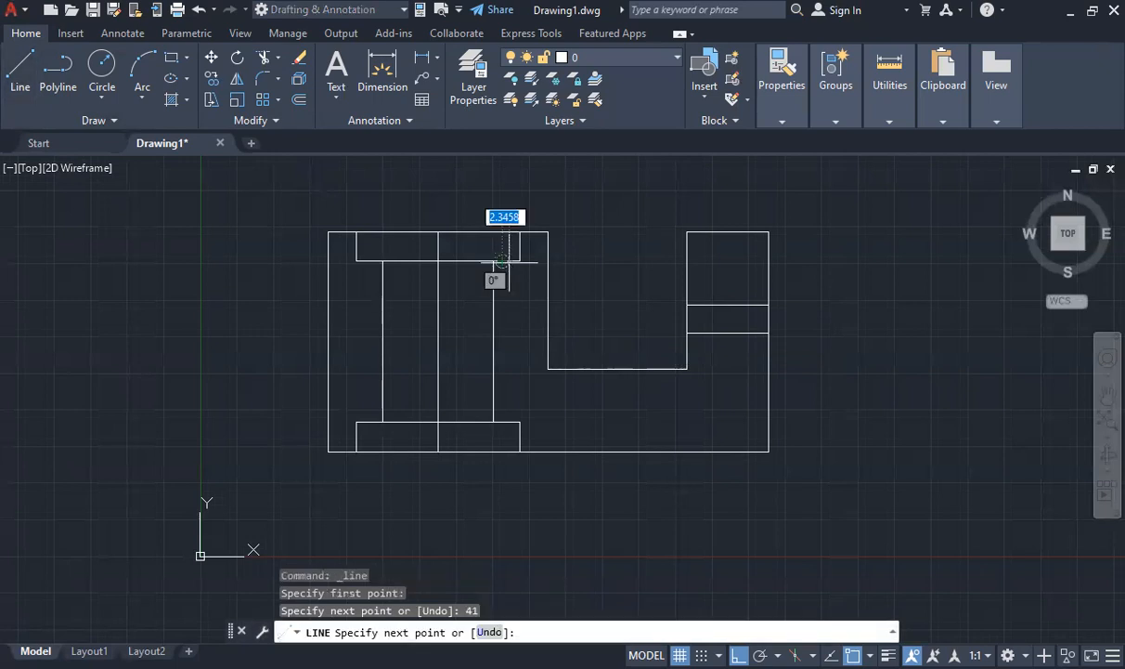
Draw a line 41 mm rightward from the bore's left edge along the upper recess's base, continuing vertically down to the lower recess.
{"action": "left_click", "coordinate": [503, 261]}
{"action": "key", "text": "Escape"}
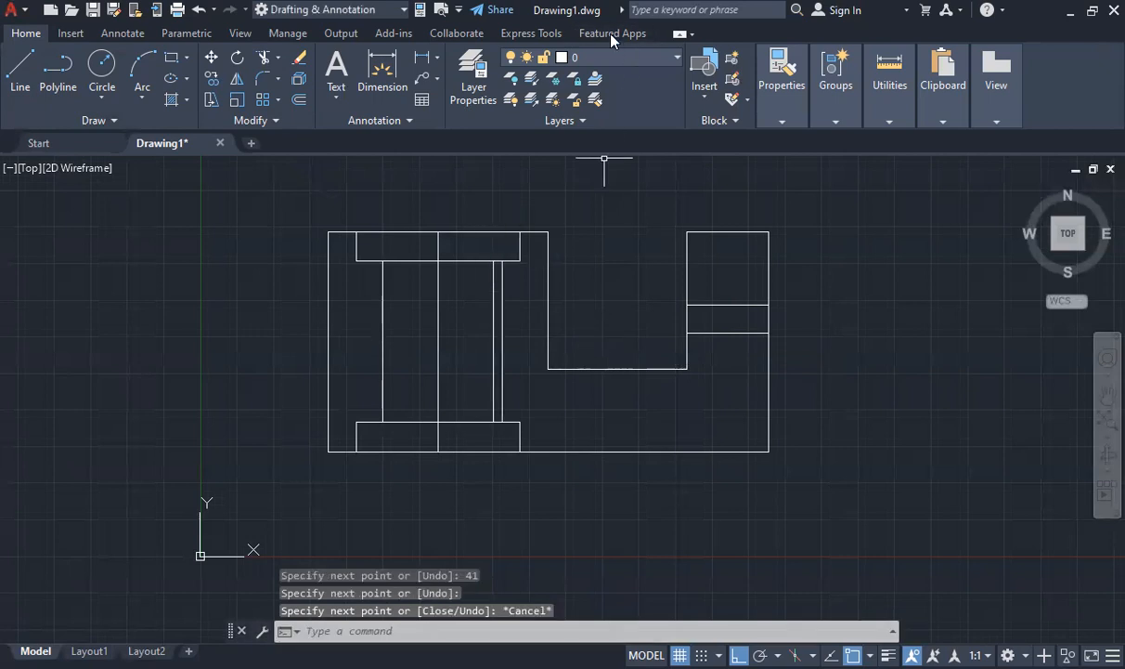